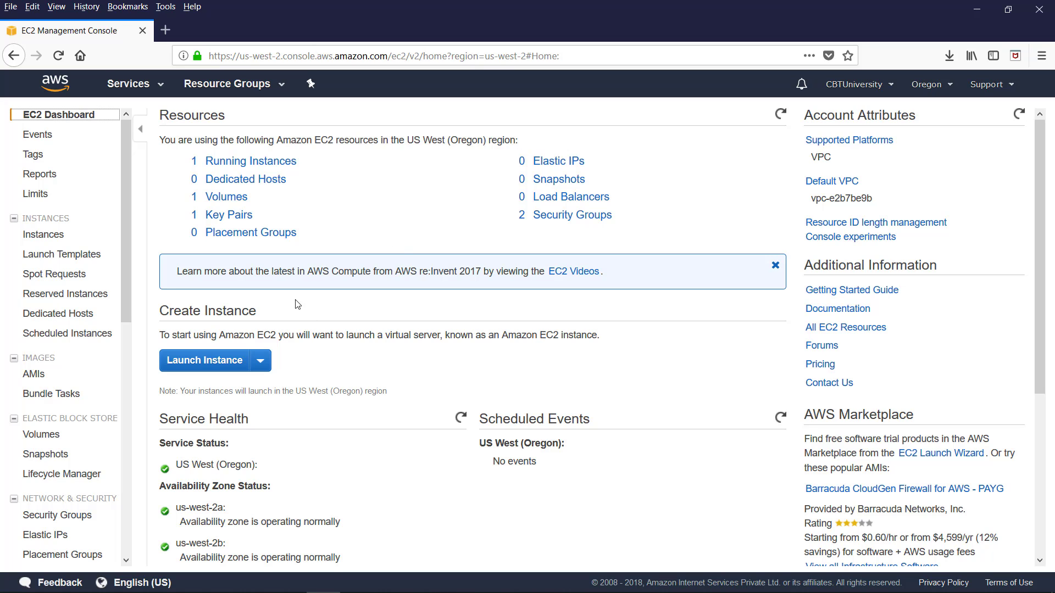
# Step: Start the launch wizard for a new EC2 instance and look through the Quick Start machine images
pyautogui.click(226, 367)
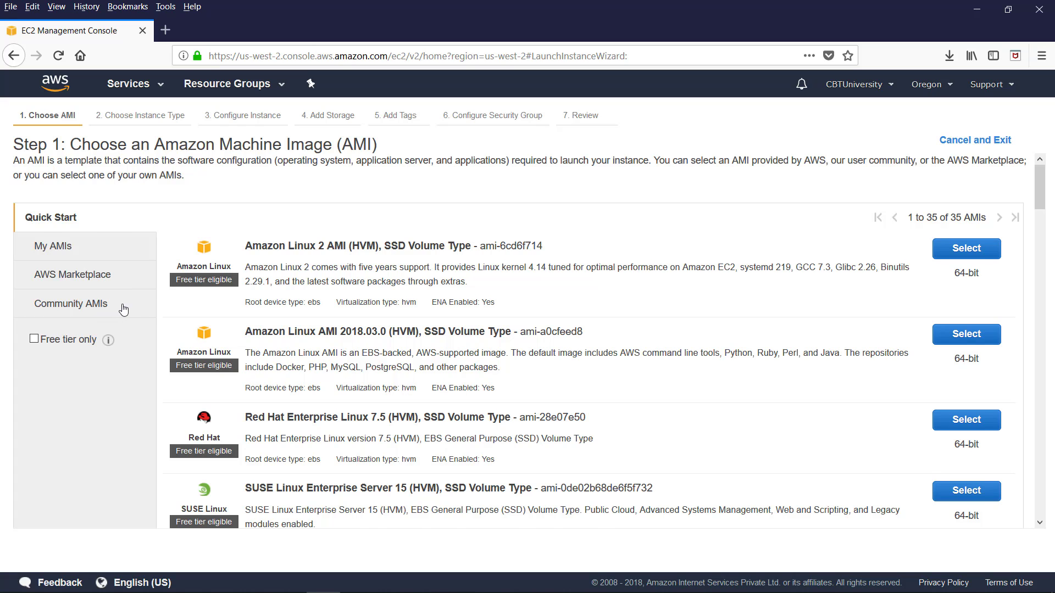
pyautogui.scroll(-8, 123, 310)
pyautogui.scroll(7, 124, 310)
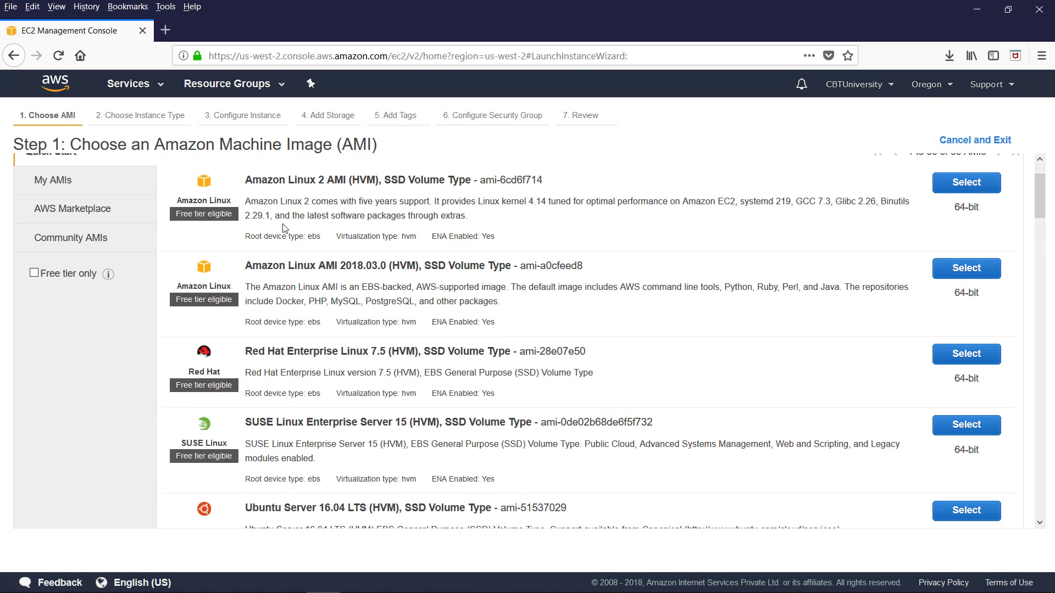
pyautogui.scroll(-7, 396, 342)
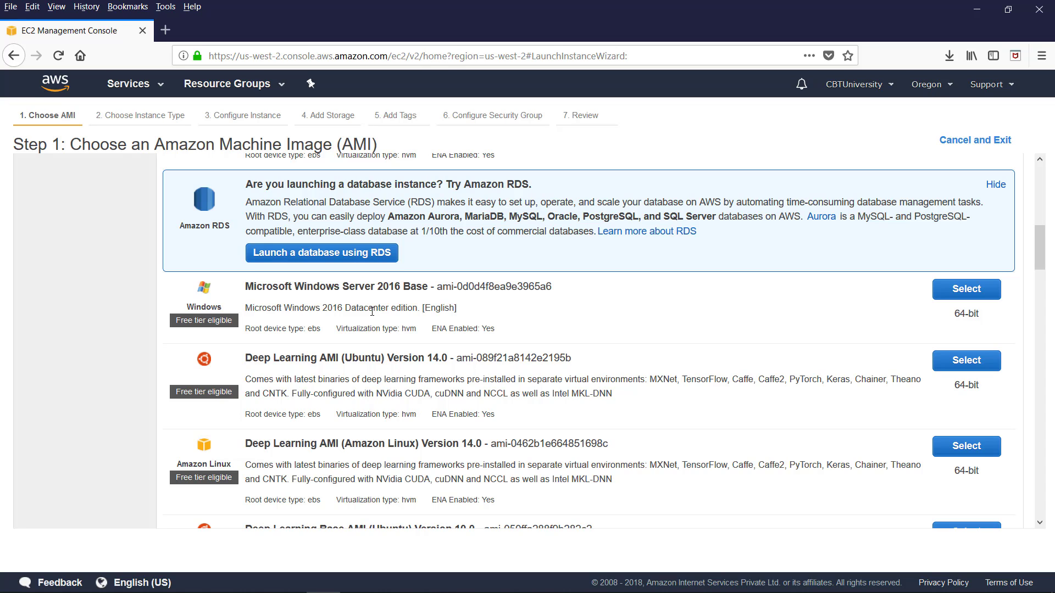
pyautogui.scroll(8, 420, 319)
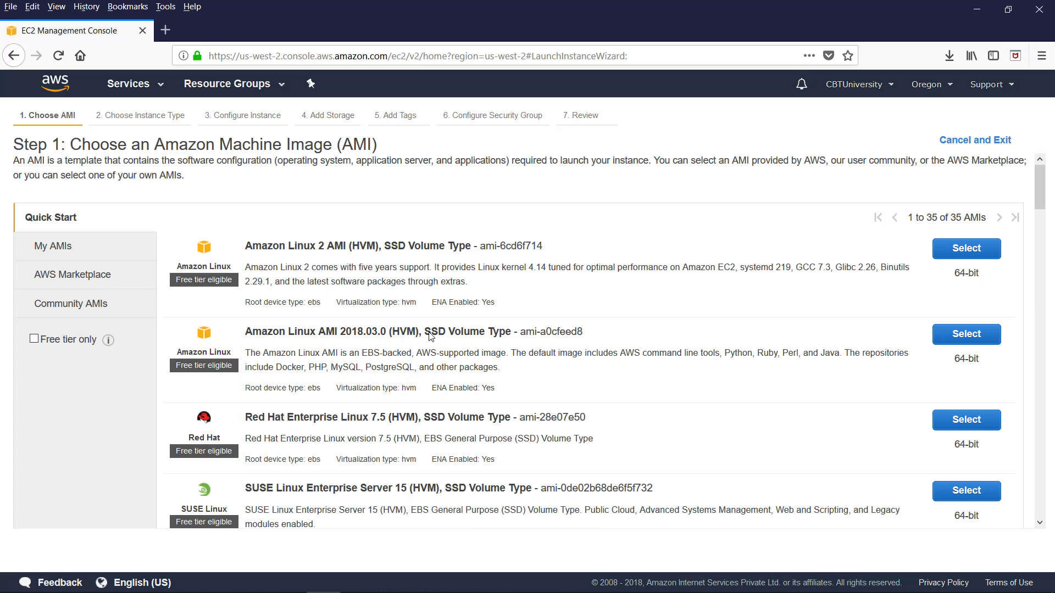
pyautogui.scroll(-5, 450, 379)
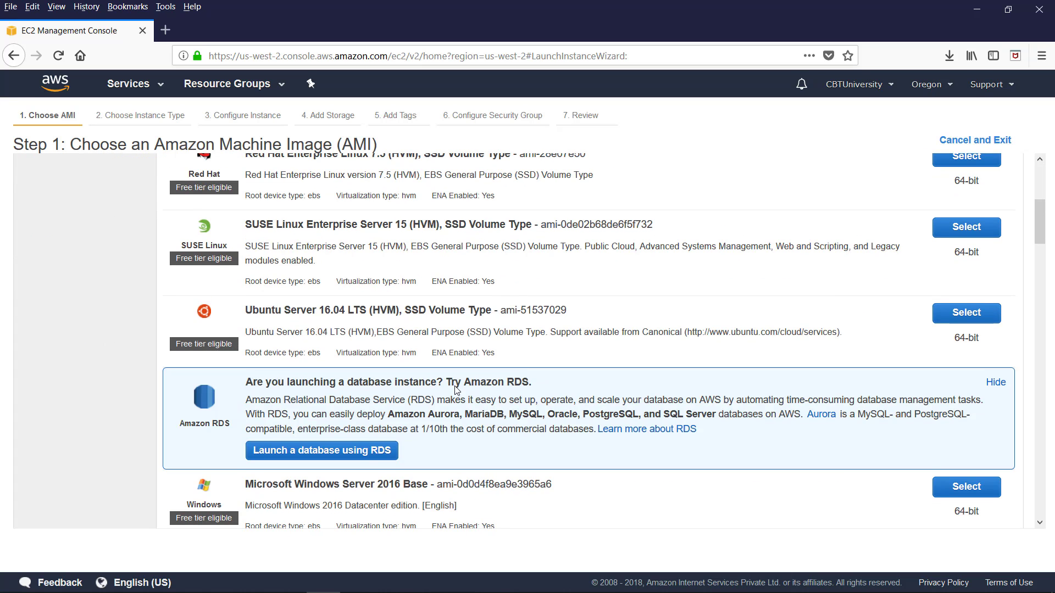
pyautogui.scroll(5, 456, 390)
# Step: Look through the My AMIs, AWS Marketplace and Community AMIs categories of machine images
pyautogui.click(45, 245)
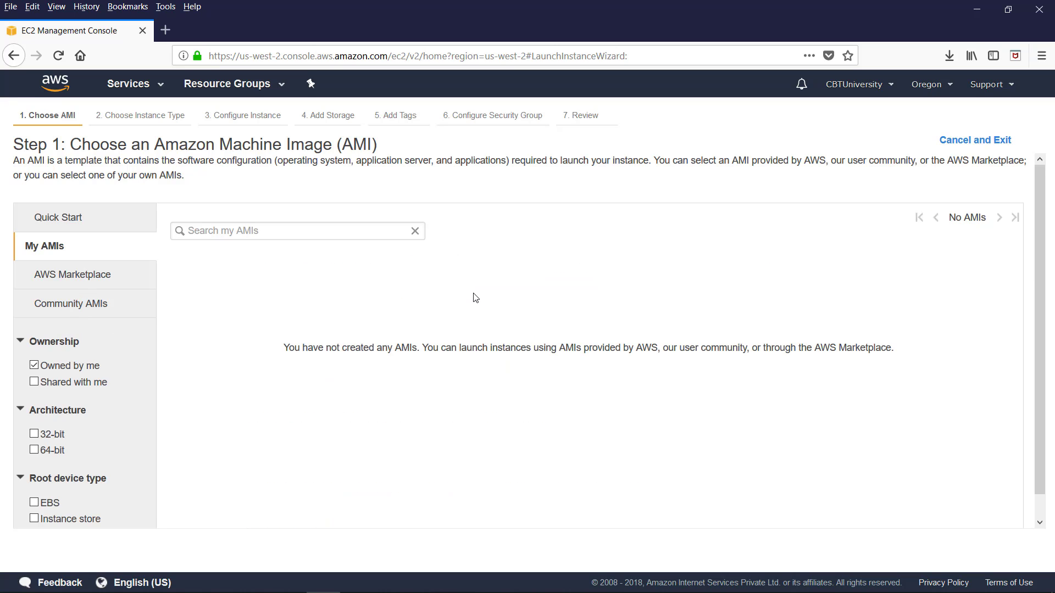
pyautogui.click(72, 274)
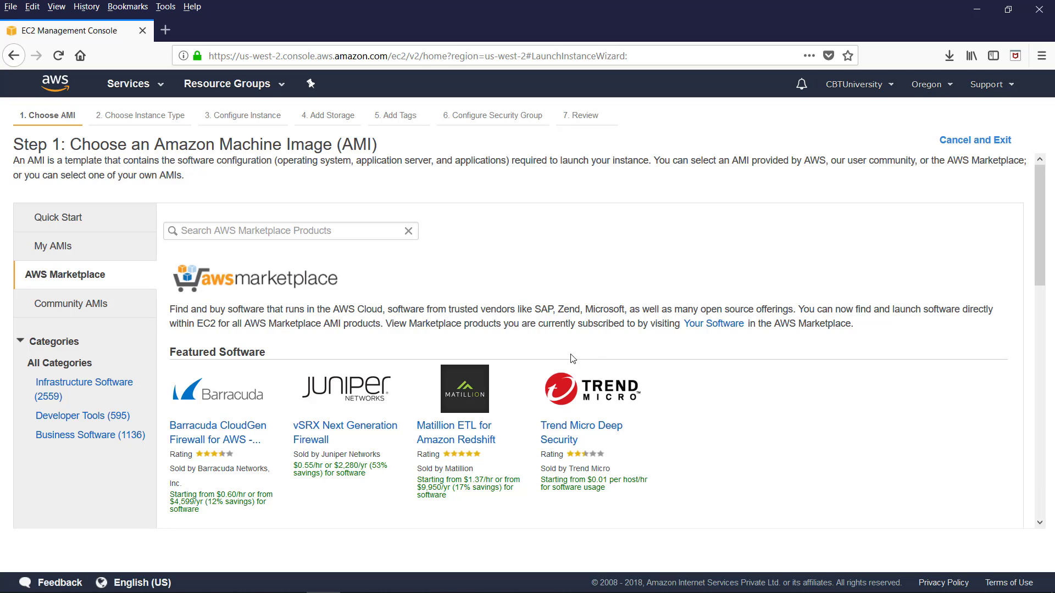
pyautogui.scroll(-3, 678, 461)
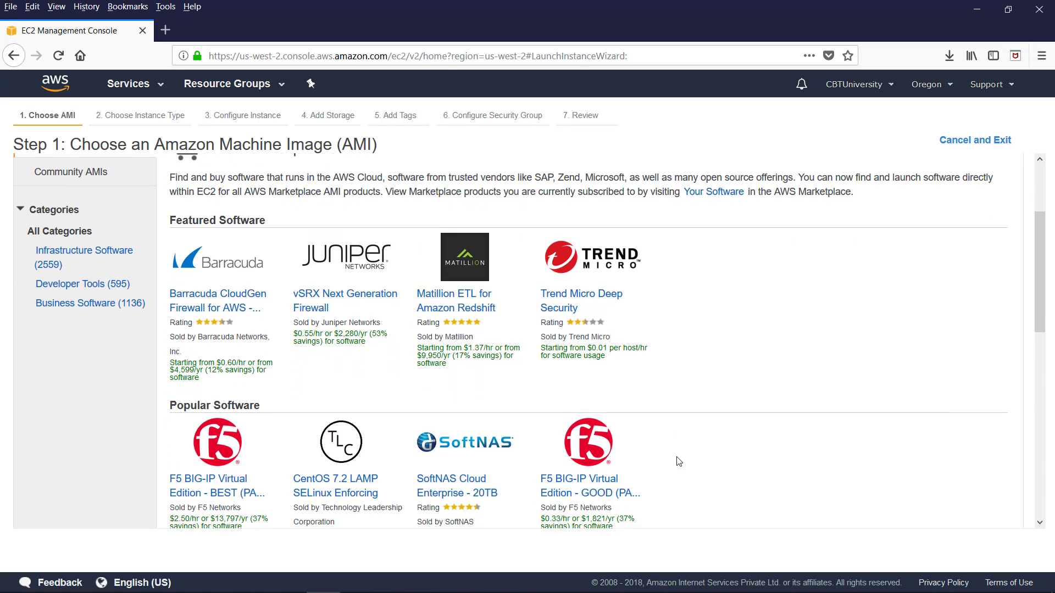
pyautogui.click(70, 169)
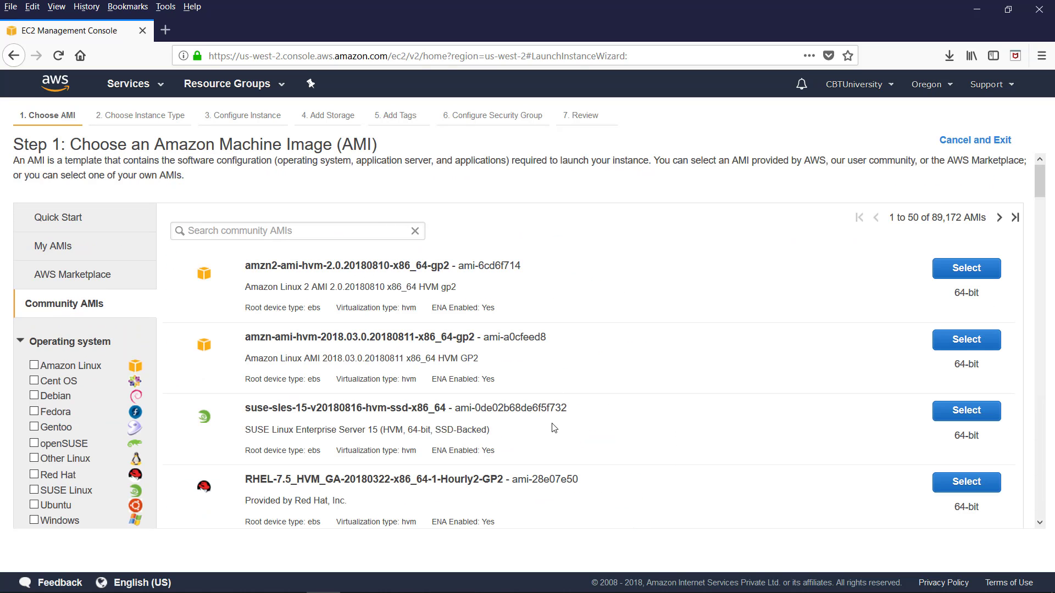
pyautogui.scroll(-3, 556, 455)
pyautogui.scroll(5, 553, 456)
# Step: Return to the Quick Start images and select Microsoft Windows Server 2016 Base as the instance's AMI
pyautogui.click(59, 217)
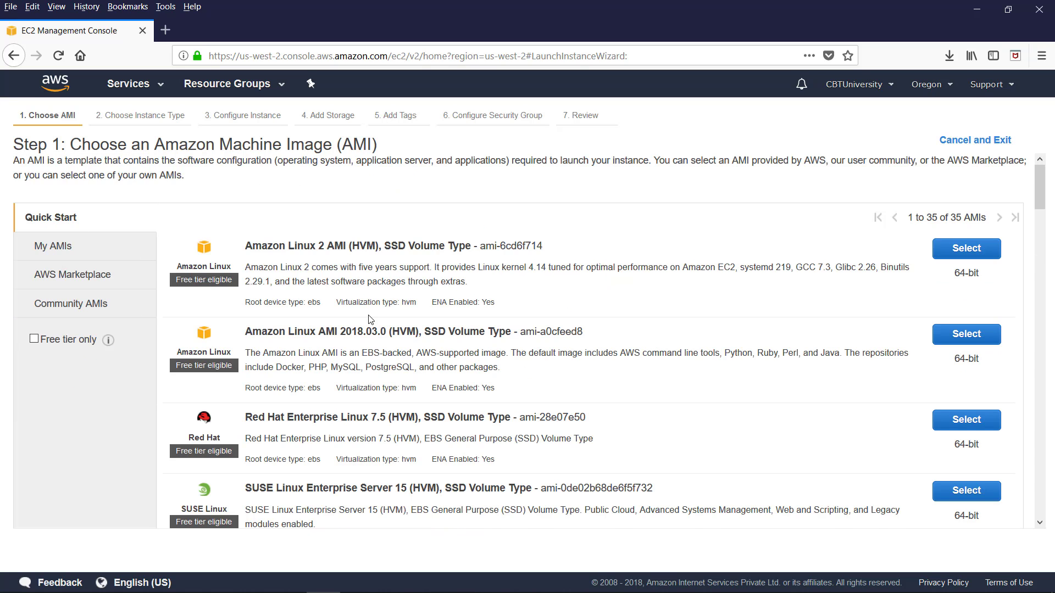
pyautogui.scroll(-5, 371, 320)
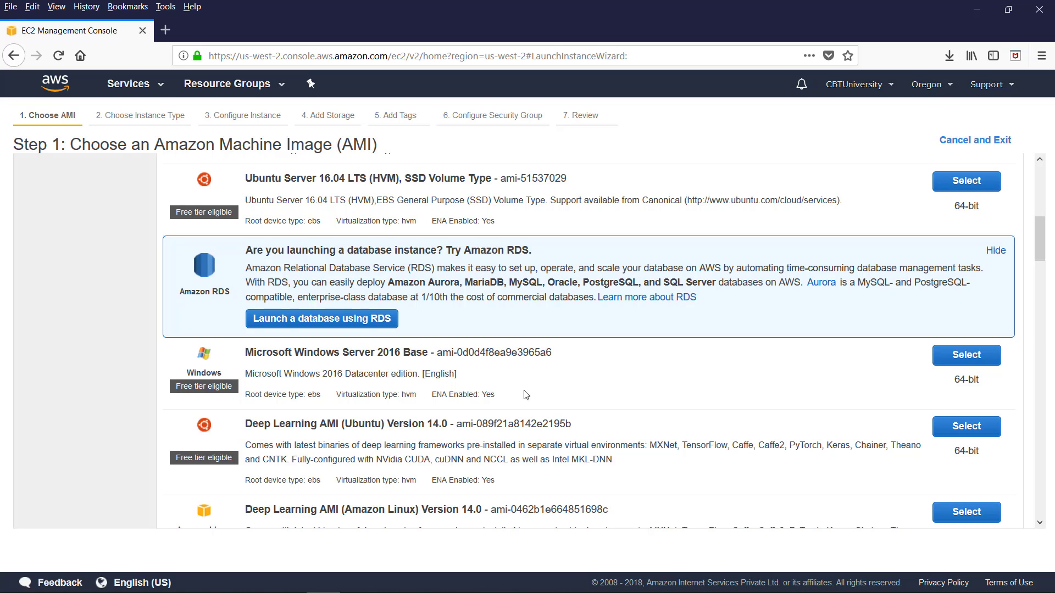
pyautogui.click(969, 364)
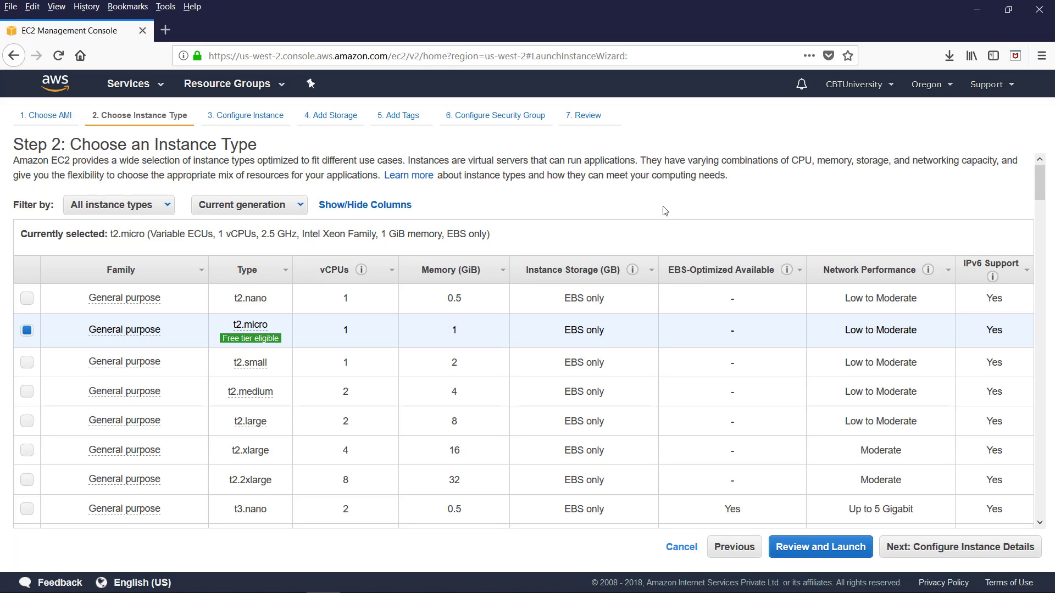
# Step: Examine the instance type filters, list the Memory optimized types, and restore the All instance types filter
pyautogui.click(132, 206)
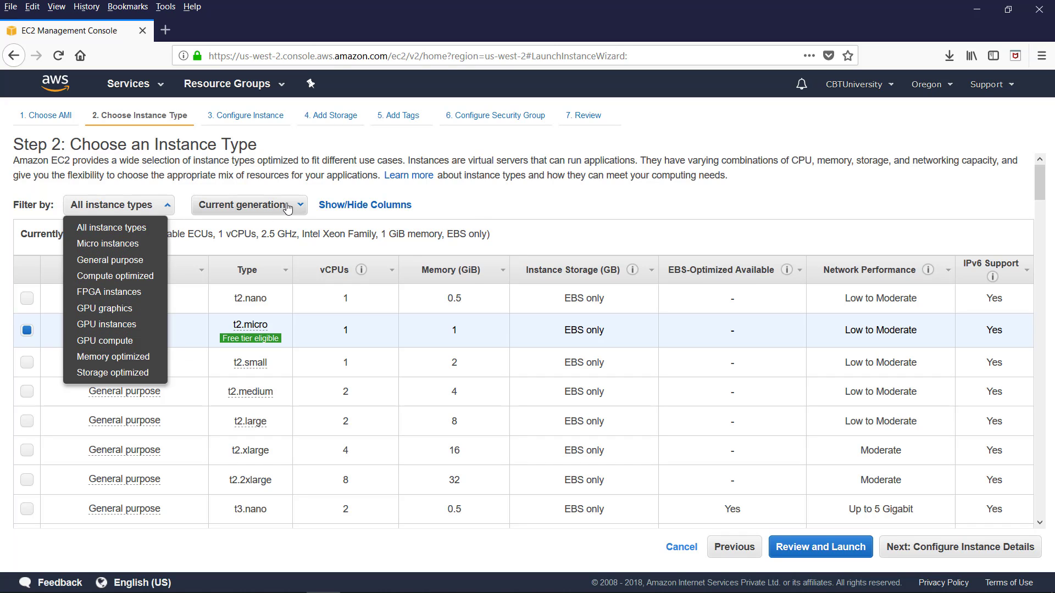
pyautogui.click(176, 330)
pyautogui.moveTo(255, 329)
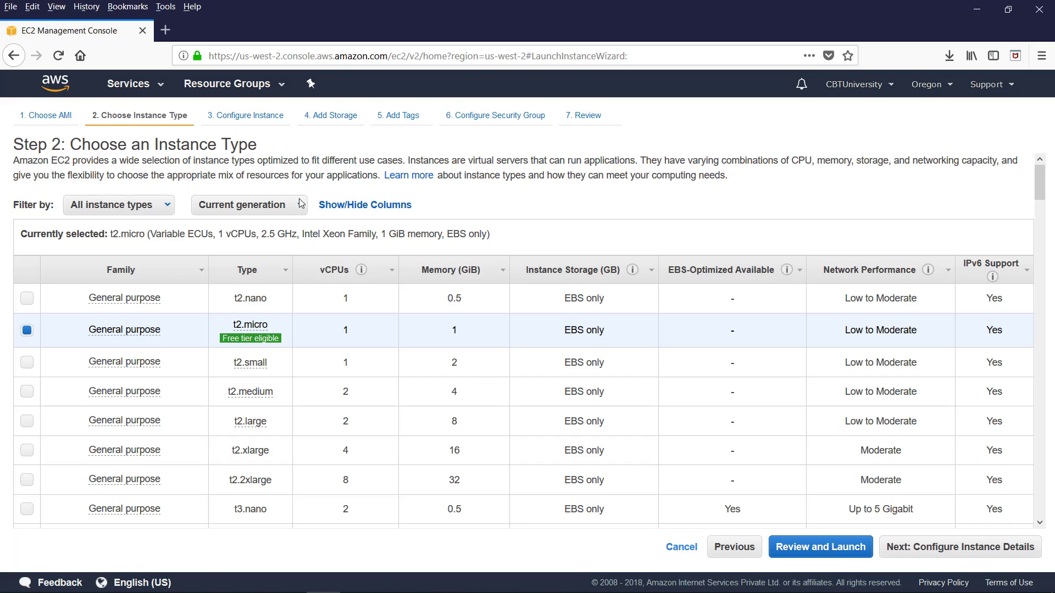
pyautogui.click(169, 205)
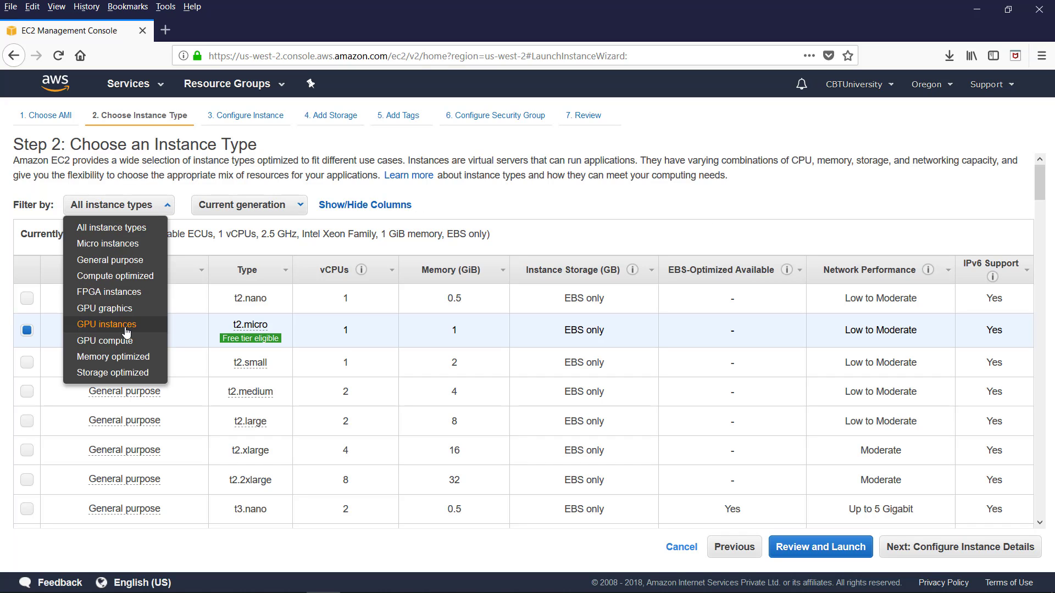
pyautogui.click(115, 357)
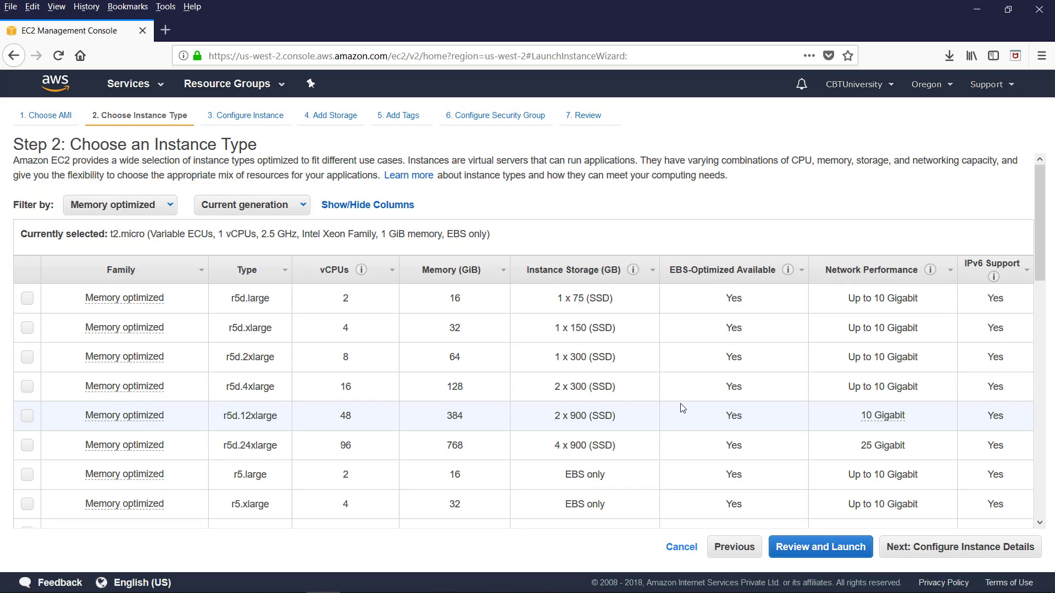
pyautogui.click(170, 205)
pyautogui.click(111, 227)
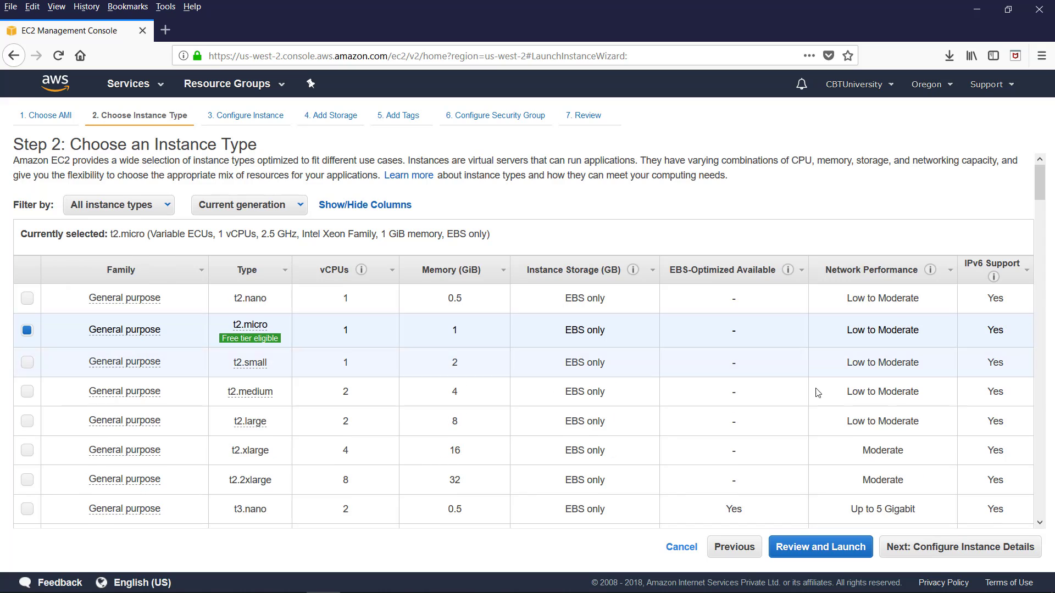
# Step: Continue to the instance details with the t2.micro type, keeping the default VPC network and no subnet preference
pyautogui.click(960, 548)
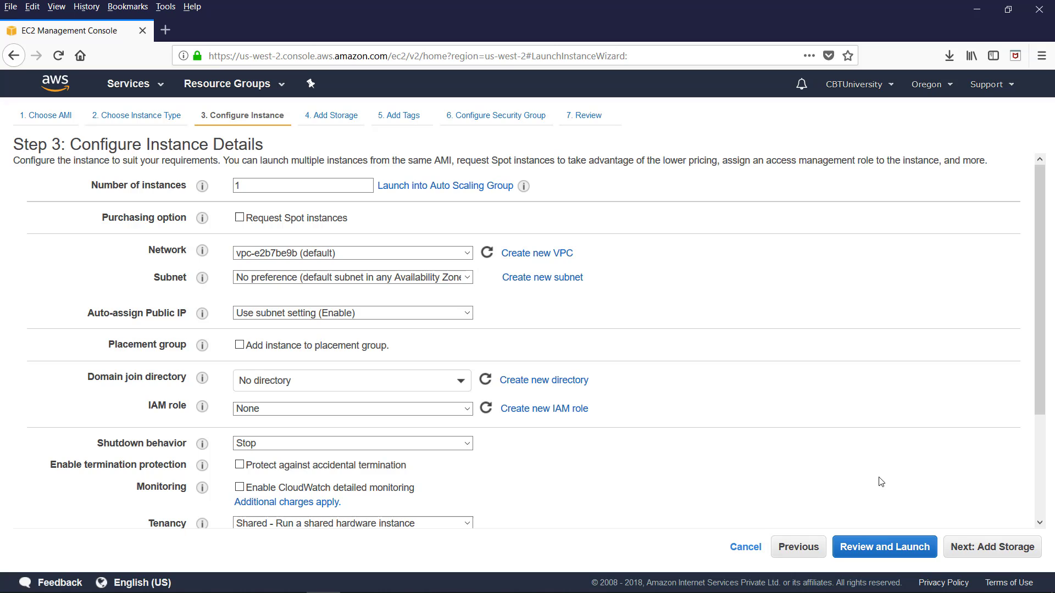
pyautogui.click(244, 193)
pyautogui.click(467, 253)
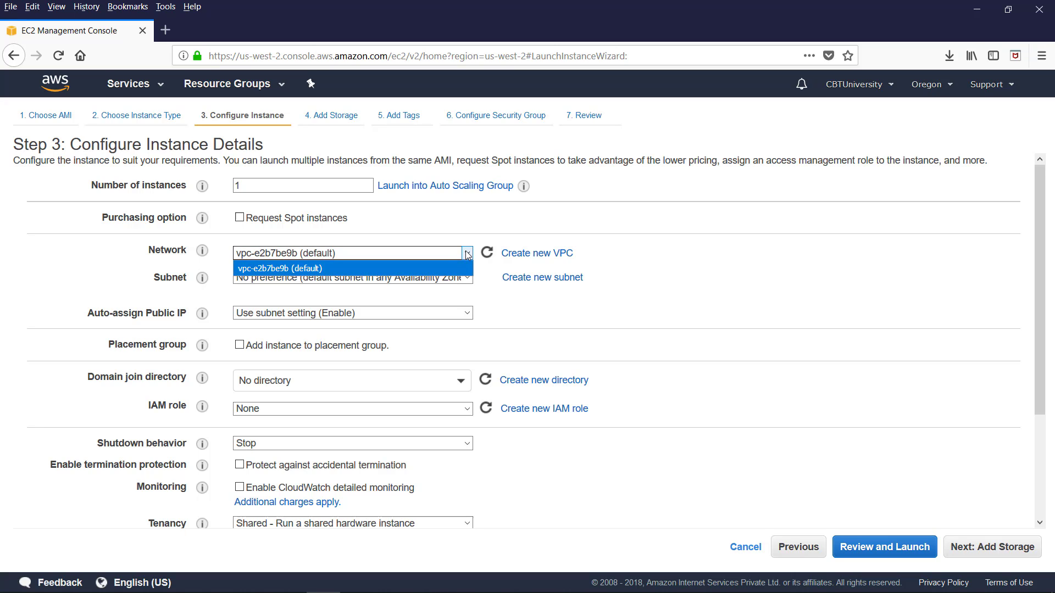
pyautogui.click(467, 254)
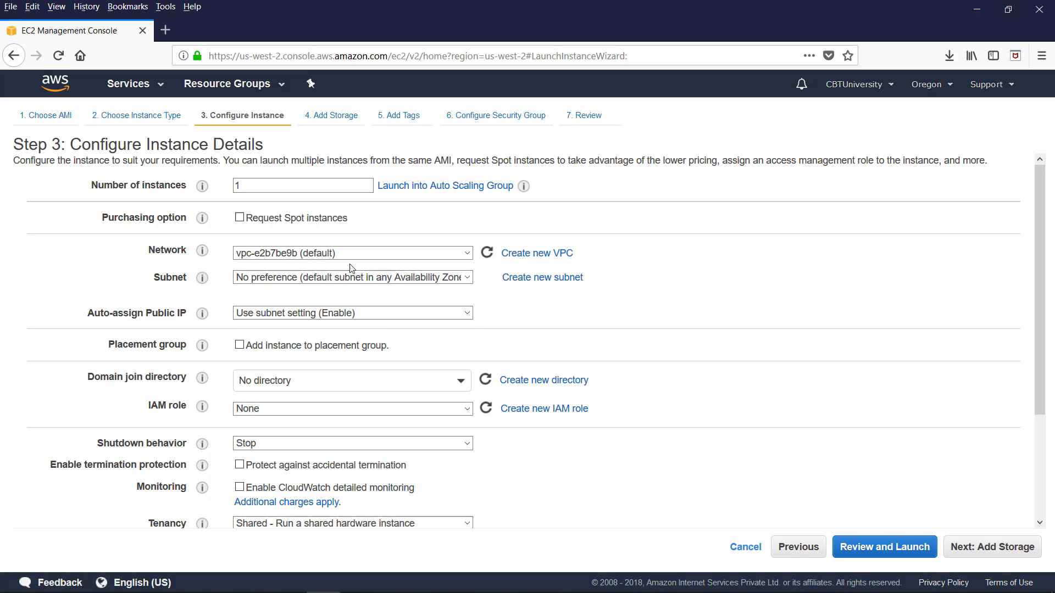
pyautogui.click(341, 276)
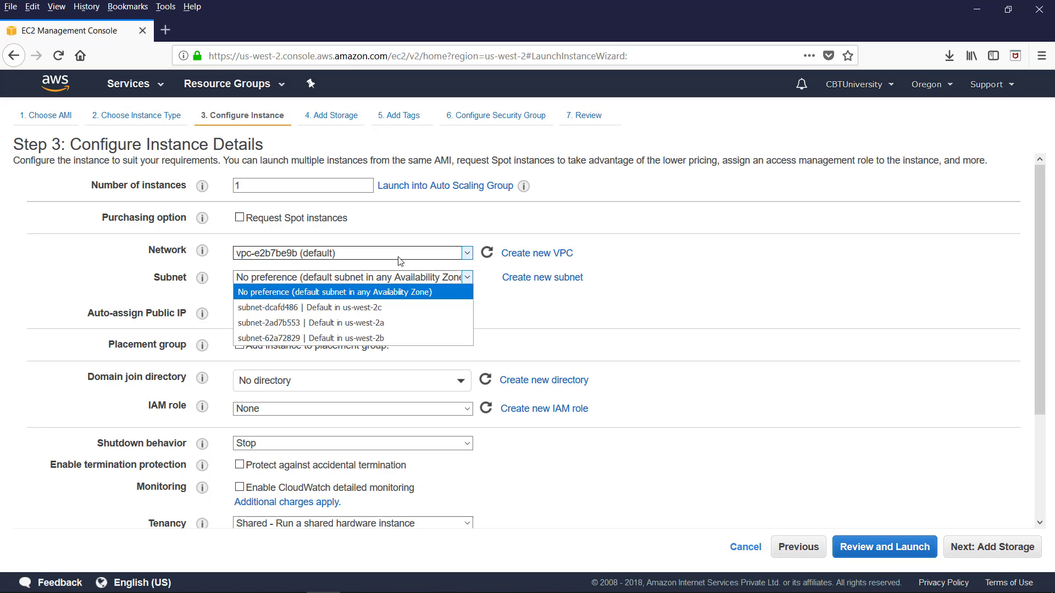
pyautogui.click(343, 291)
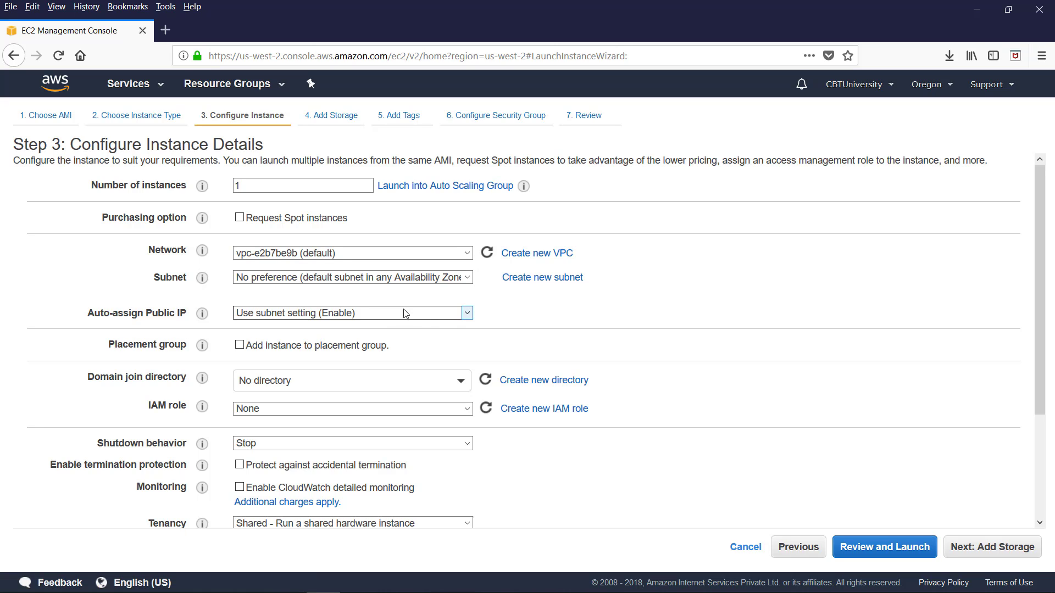
# Step: Examine the available choices for auto-assigning a public IP, the domain join directory and the shutdown behavior
pyautogui.click(467, 313)
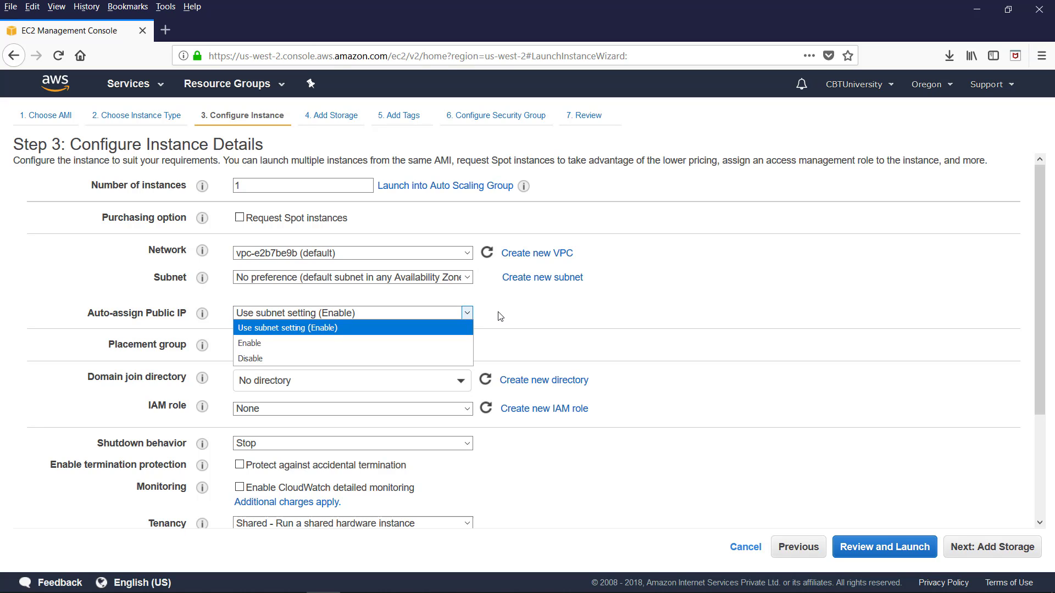
pyautogui.scroll(-2, 496, 321)
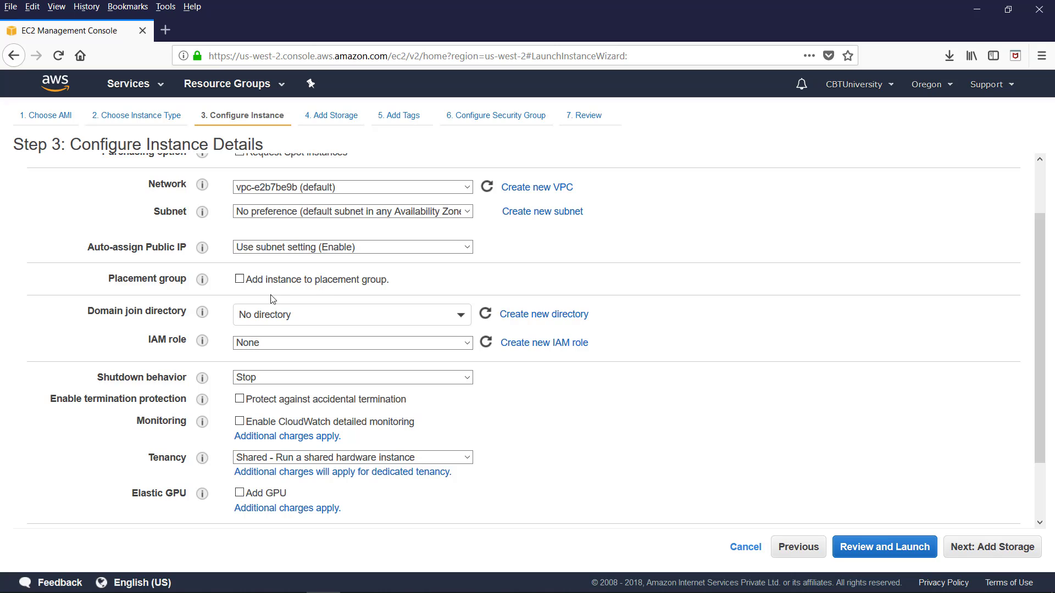
pyautogui.click(460, 318)
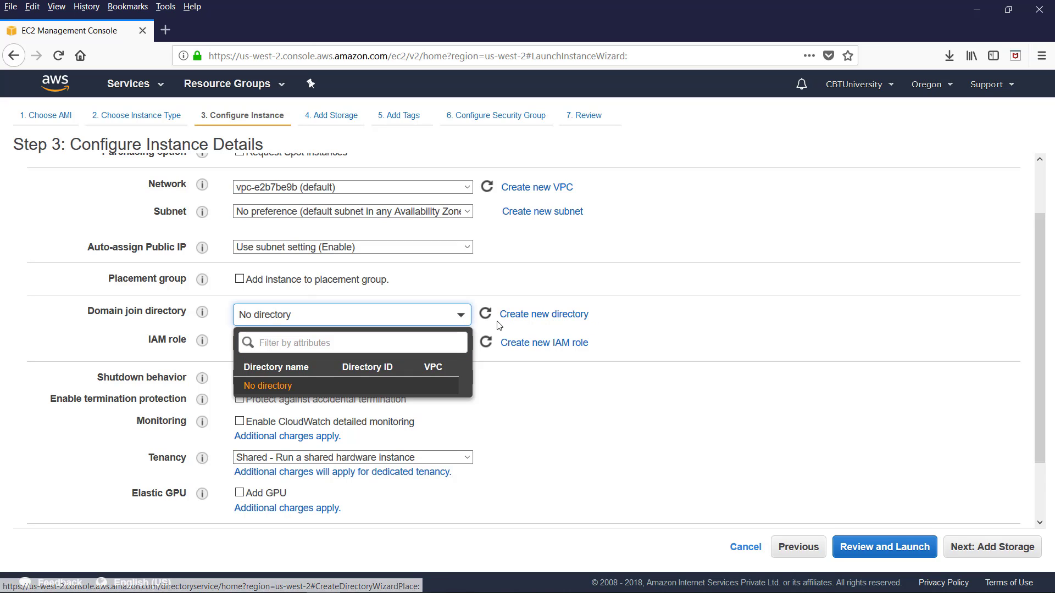
pyautogui.click(321, 313)
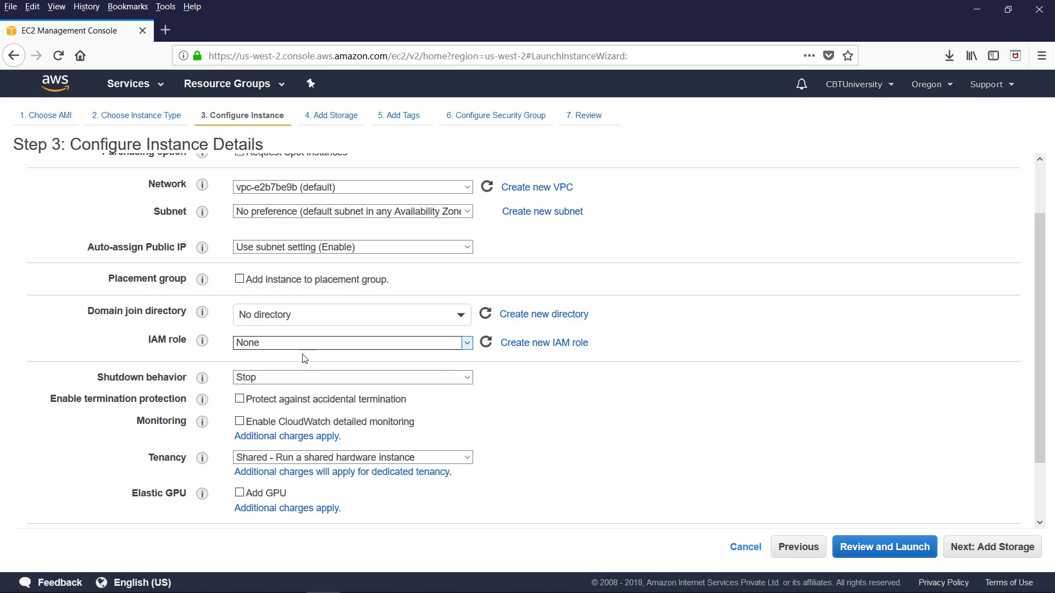
pyautogui.click(385, 377)
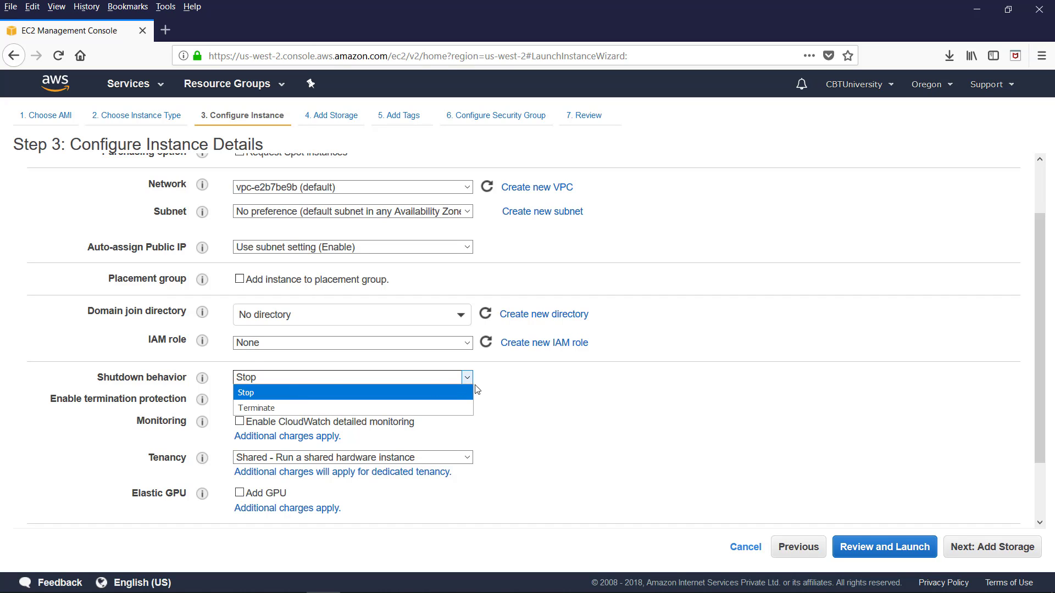
pyautogui.click(497, 384)
# Step: View the Amazon CloudWatch page about detailed monitoring charges, and return to the instance details
pyautogui.scroll(-2, 481, 384)
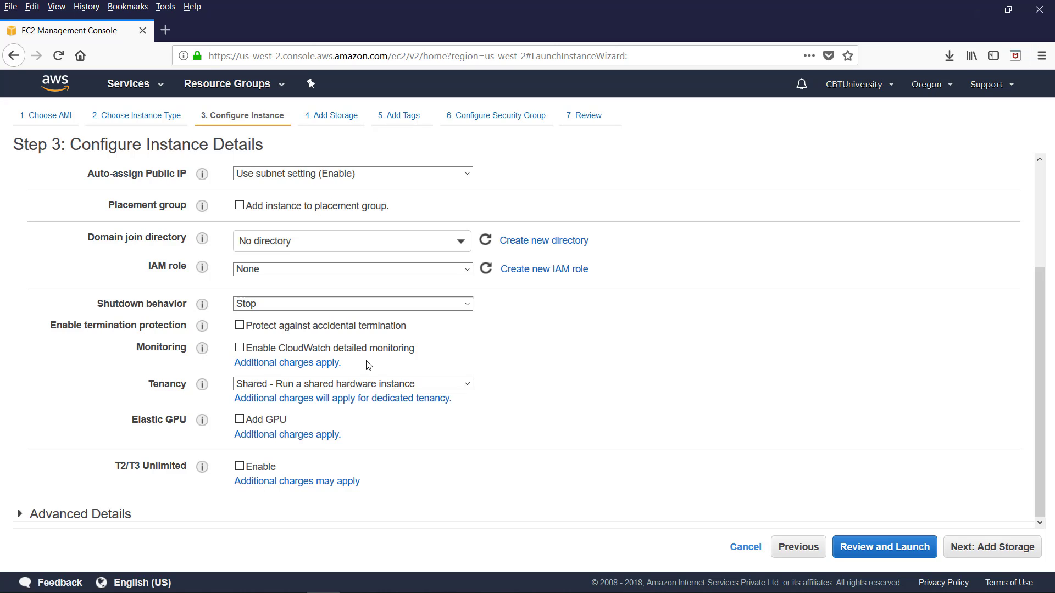
pyautogui.click(272, 364)
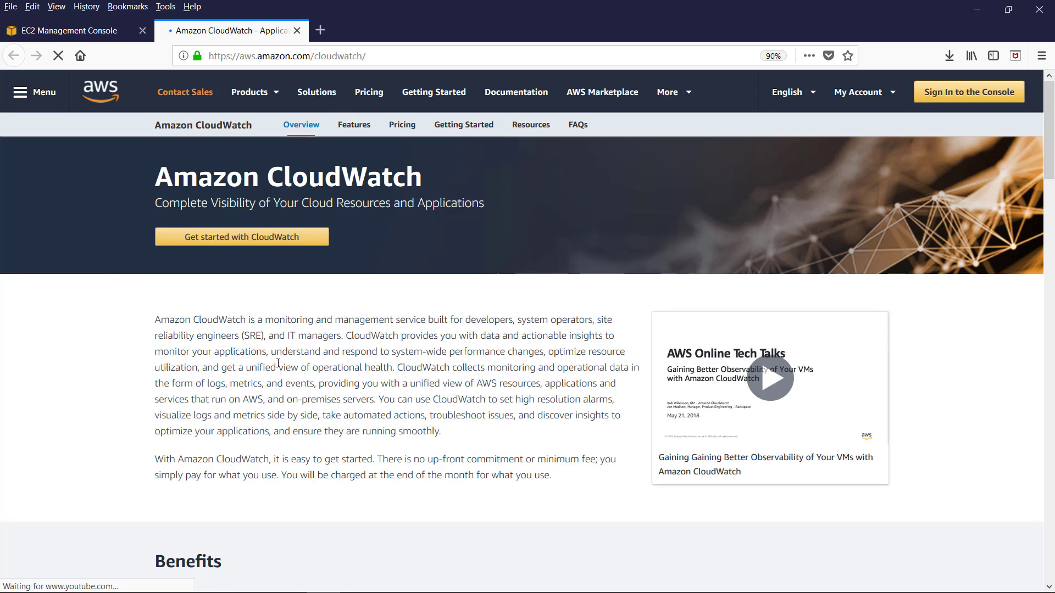
pyautogui.hotkey('ctrl', 'w')
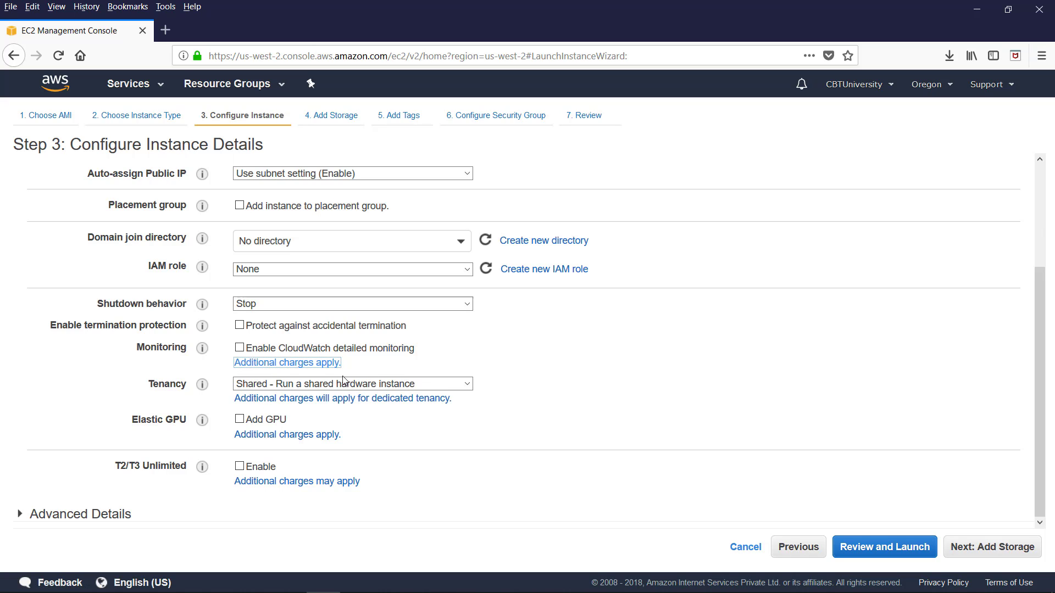
# Step: Examine the tenancy choices and the EC2 Dedicated Instances pricing page, and return to the instance details
pyautogui.click(468, 386)
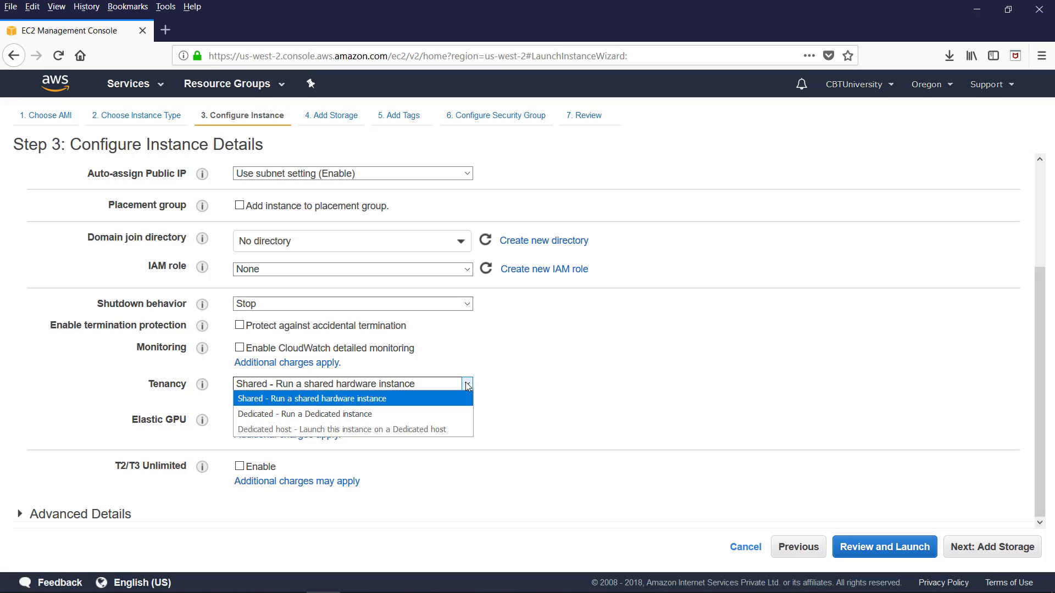
pyautogui.click(493, 399)
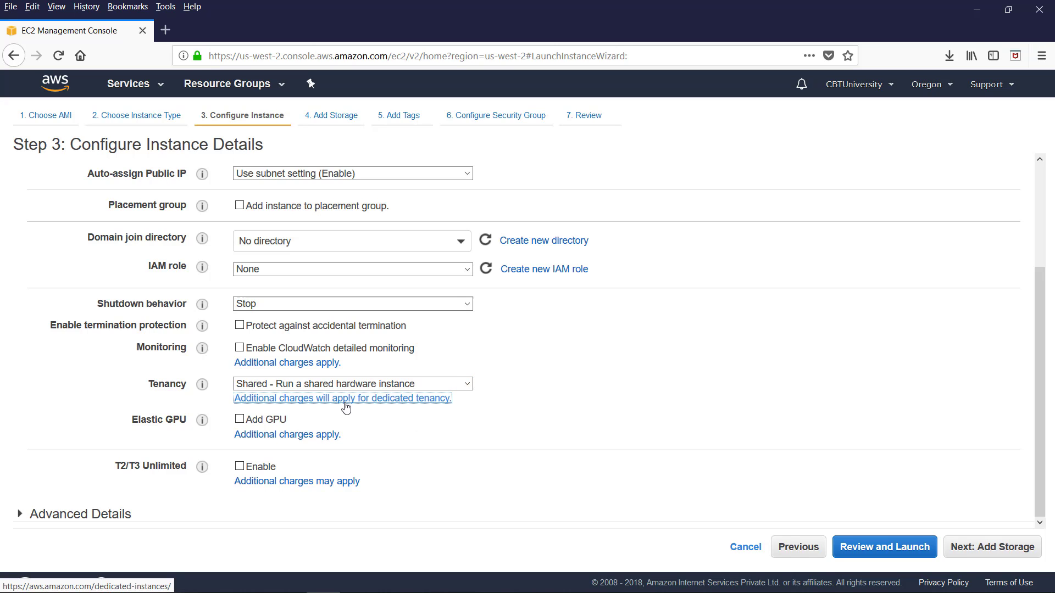
pyautogui.click(356, 399)
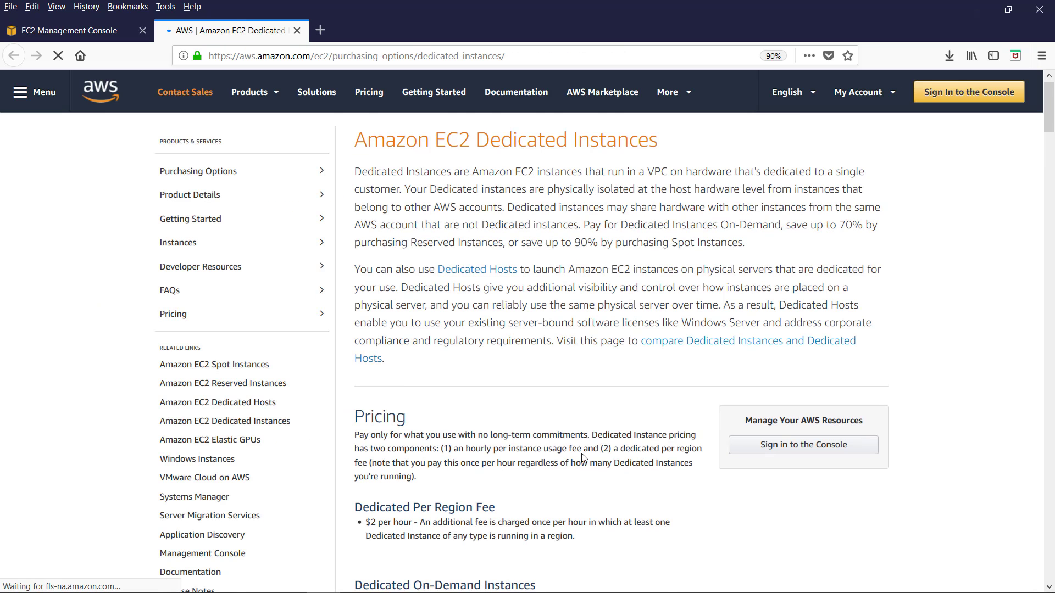
pyautogui.scroll(-3, 563, 410)
pyautogui.scroll(3, 554, 254)
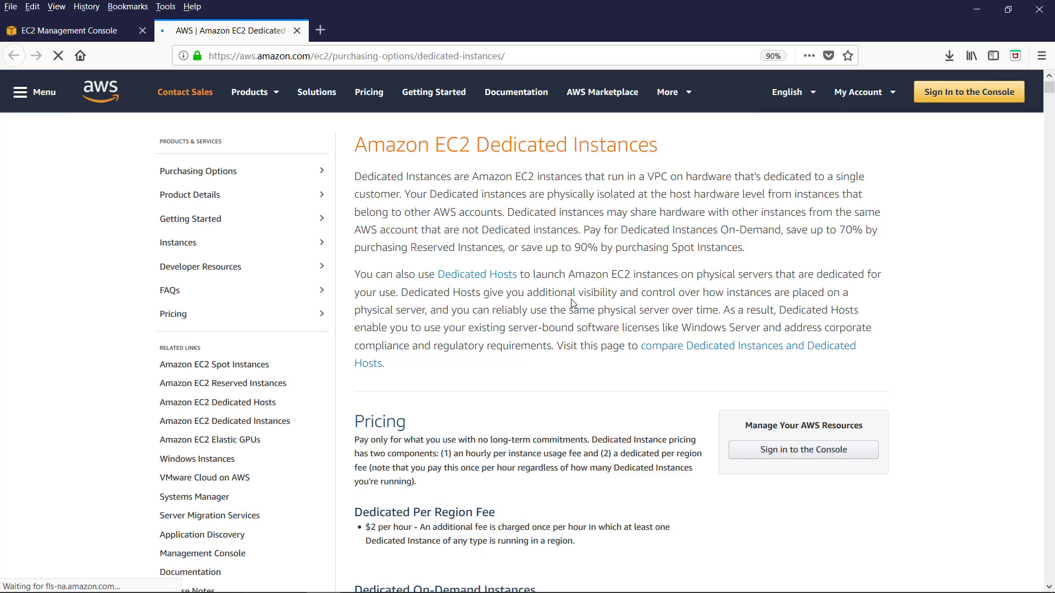
pyautogui.hotkey('ctrl', 'w')
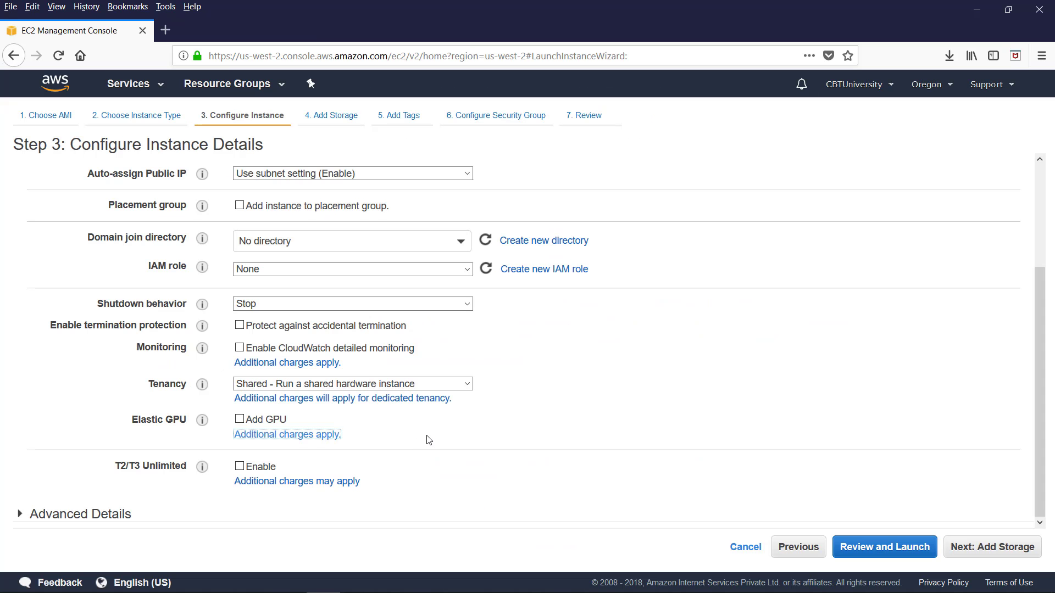
# Step: View the Elastic GPUs pricing page and the Burstable Performance Instances documentation on T2/T3 Unlimited, and return to the instance details
pyautogui.moveTo(202, 466)
pyautogui.click(286, 438)
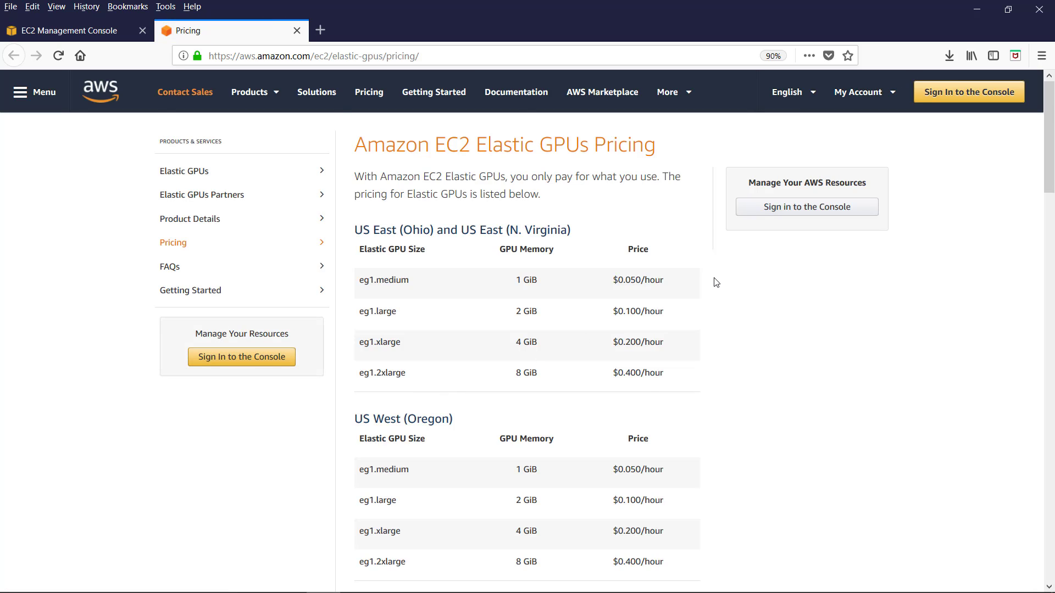
pyautogui.hotkey('ctrl', 'w')
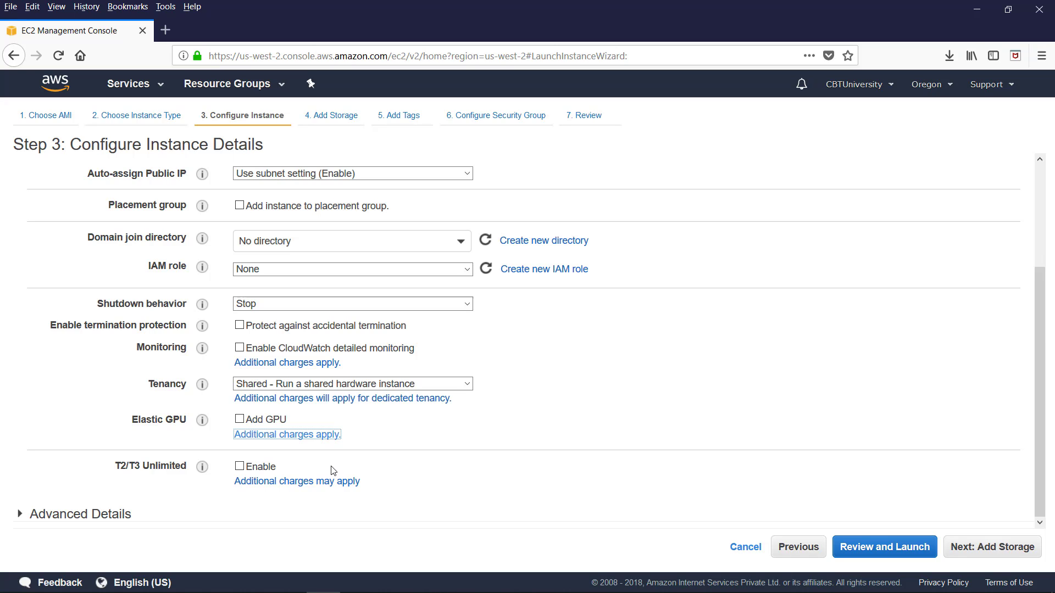
pyautogui.click(280, 487)
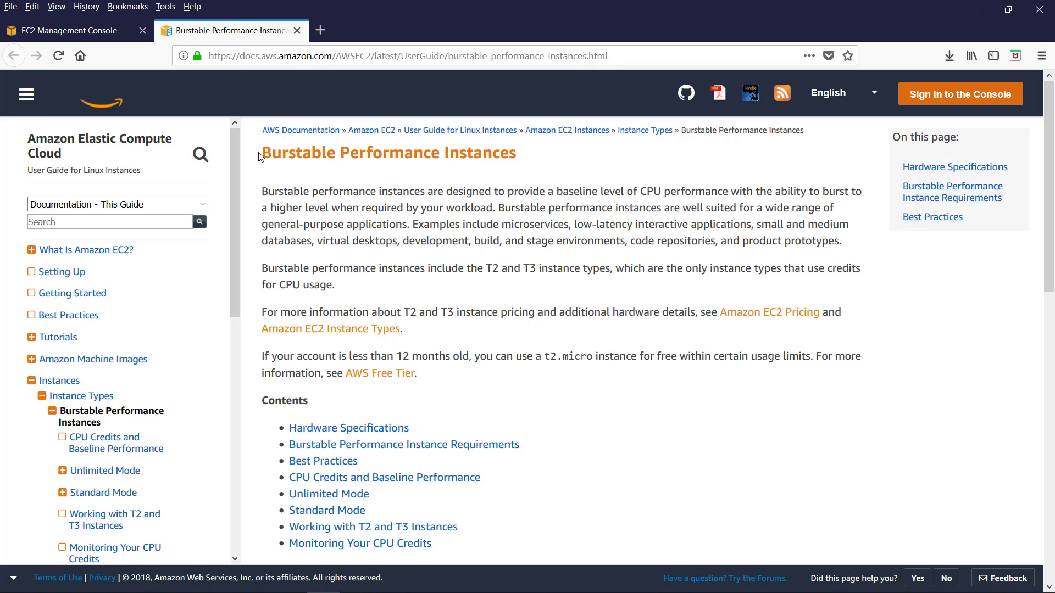
pyautogui.click(297, 30)
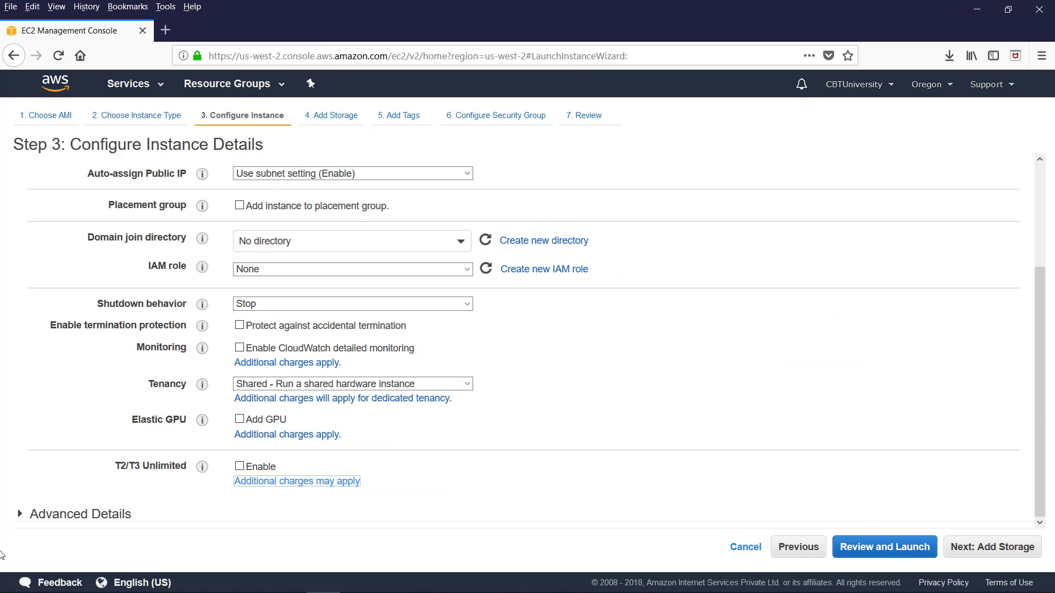
# Step: Expand the advanced details to view the user data options, leave them empty, and continue to the storage stage
pyautogui.click(21, 516)
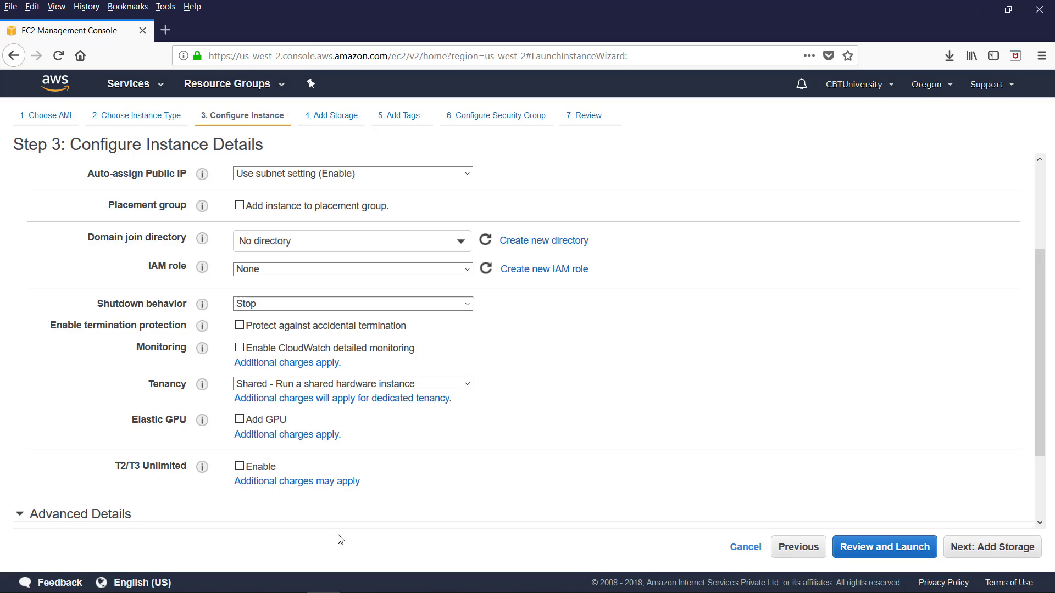
pyautogui.scroll(-3, 330, 494)
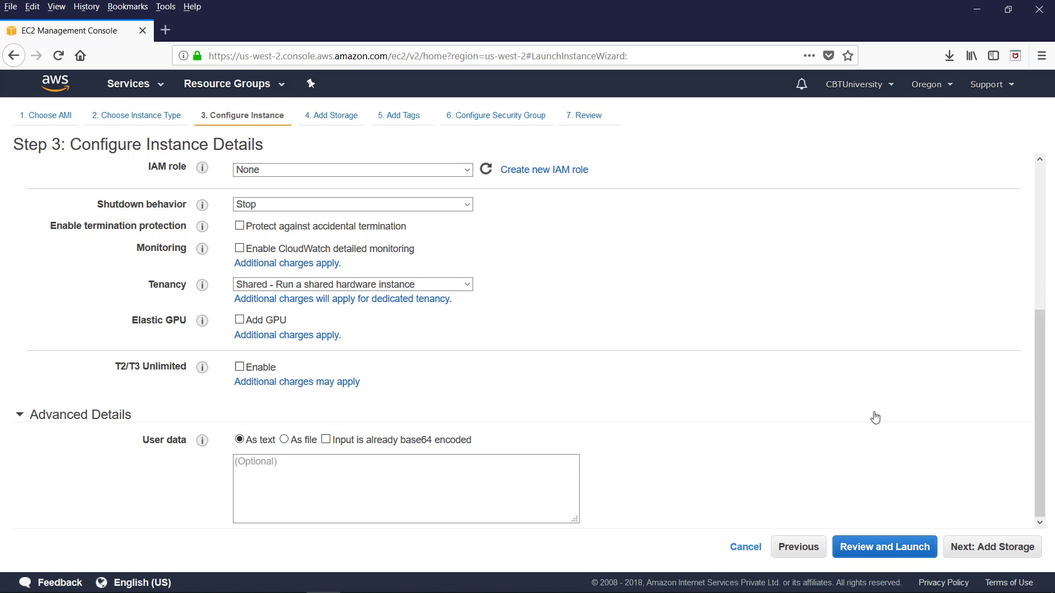
pyautogui.click(1012, 557)
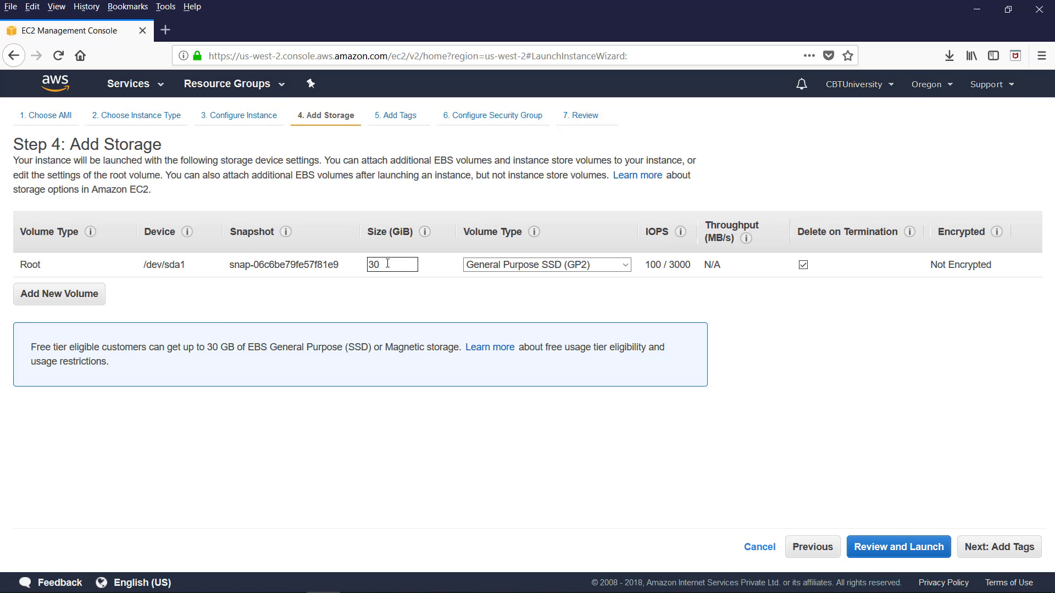
# Step: Examine the available volume types for the root volume and its IOPS setting
pyautogui.click(625, 266)
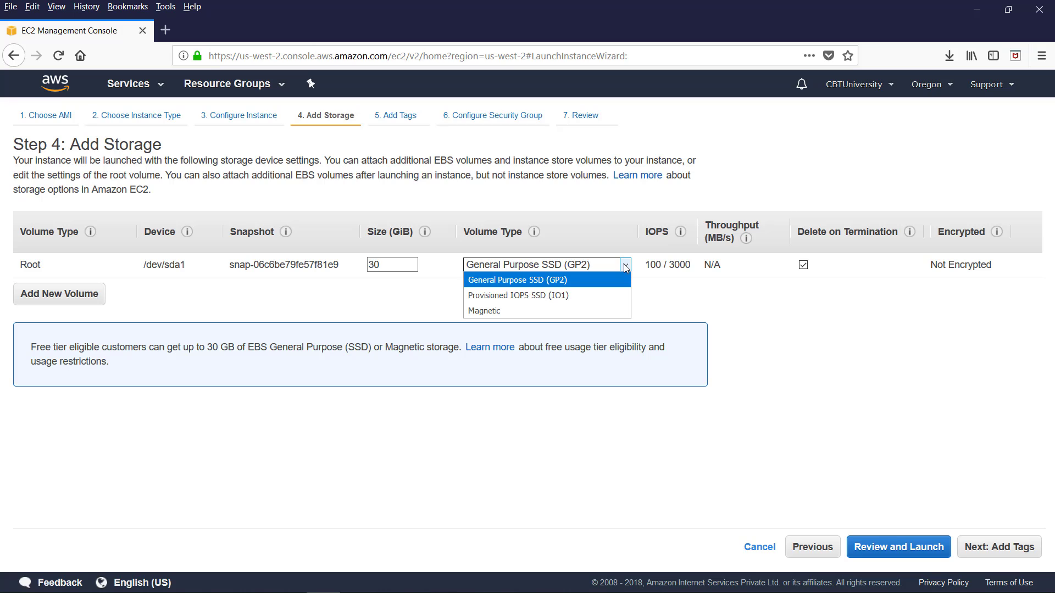
pyautogui.click(627, 266)
pyautogui.moveTo(670, 266)
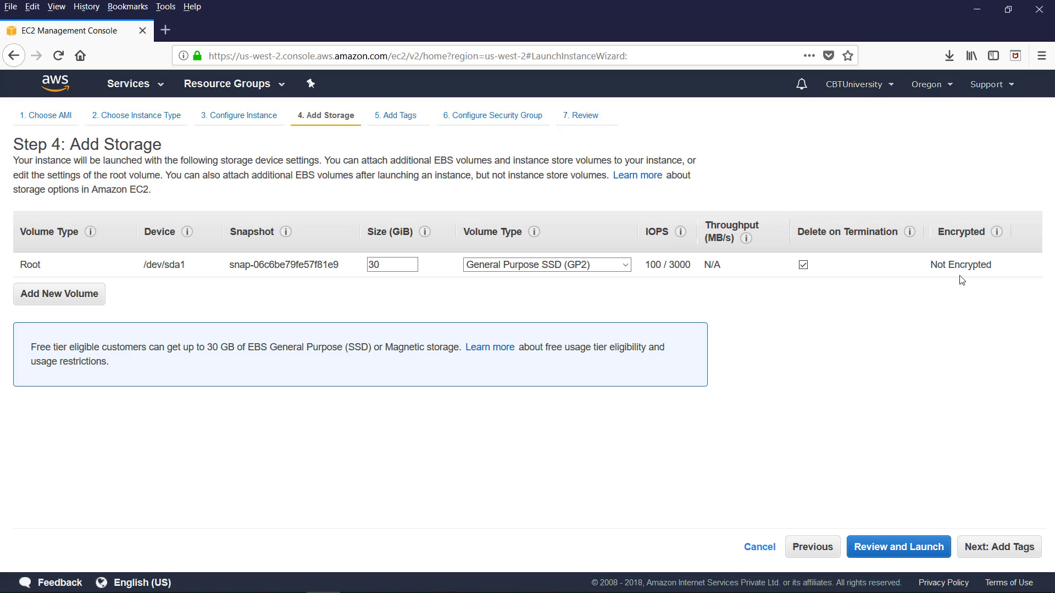
# Step: Add an extra EBS volume to examine its type, size and encryption options, and remove it again
pyautogui.click(36, 302)
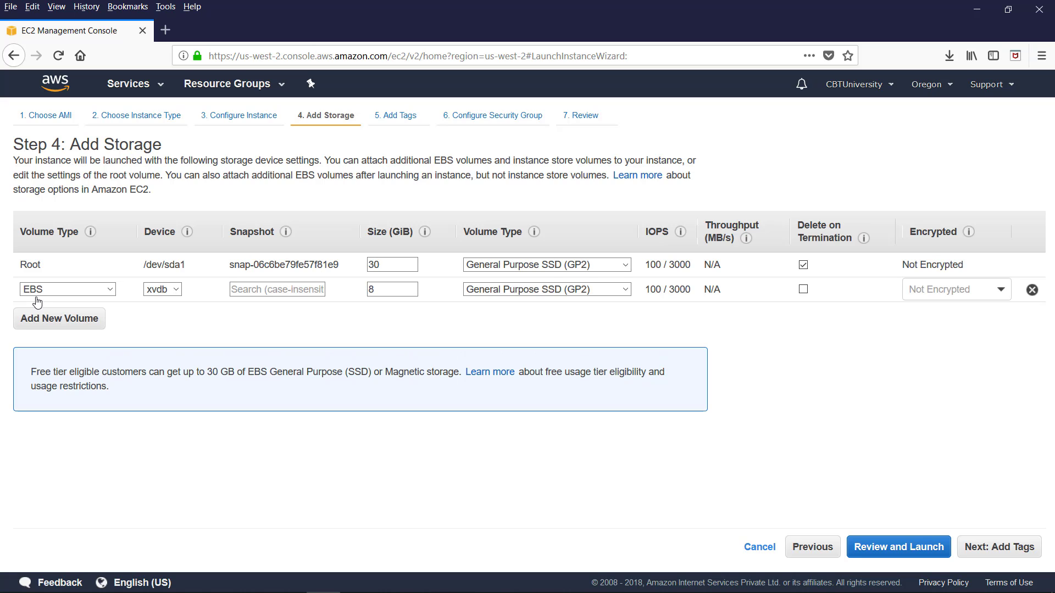
pyautogui.click(111, 290)
pyautogui.doubleClick(372, 289)
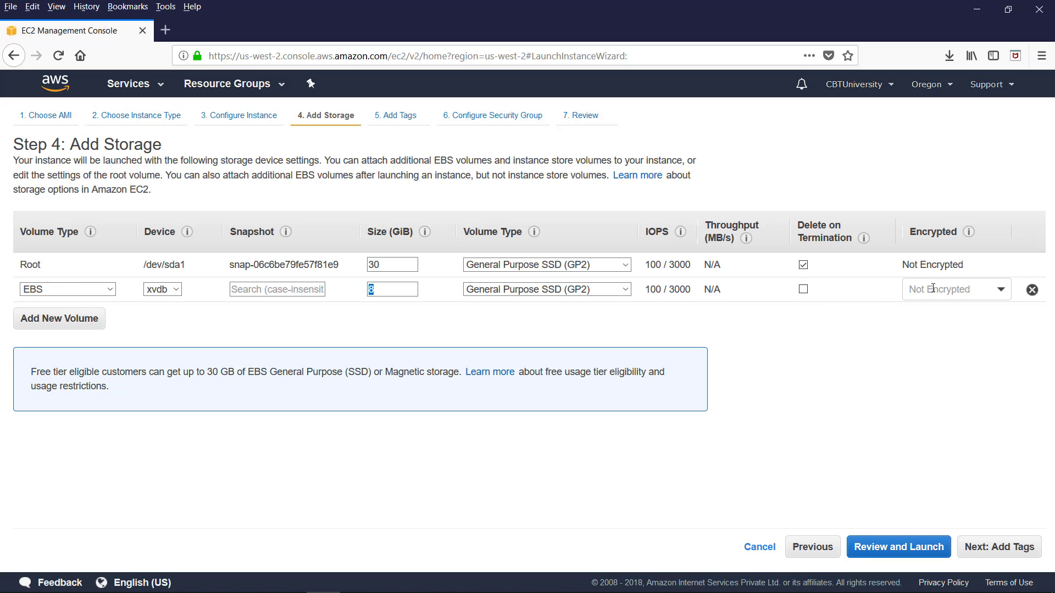
pyautogui.click(1001, 291)
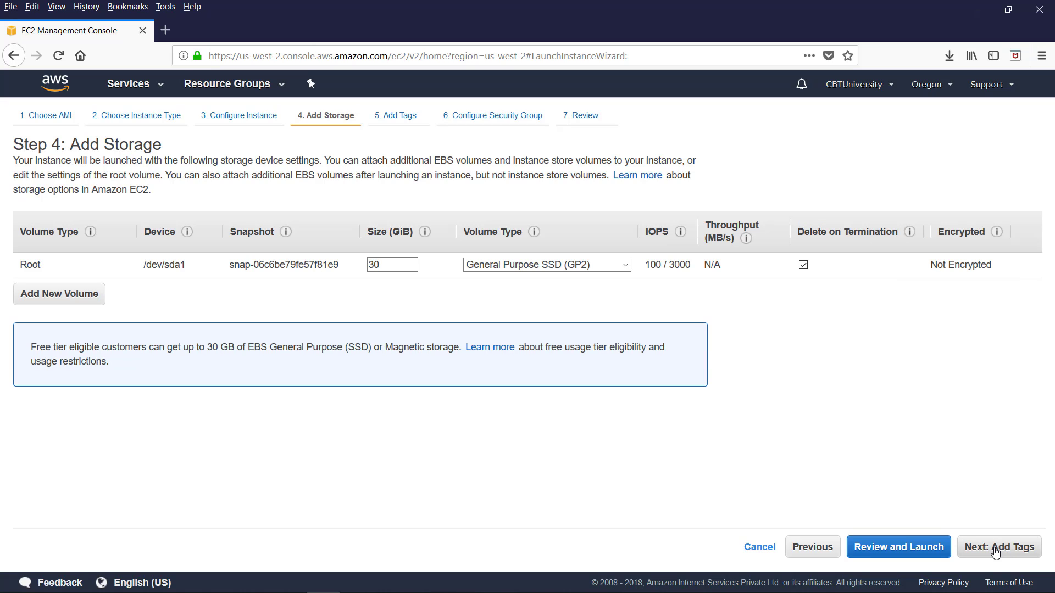
# Step: Add the tags name = winserver1 and purpose = demosys2 to the instance and volumes, and continue to the security group stage
pyautogui.click(995, 548)
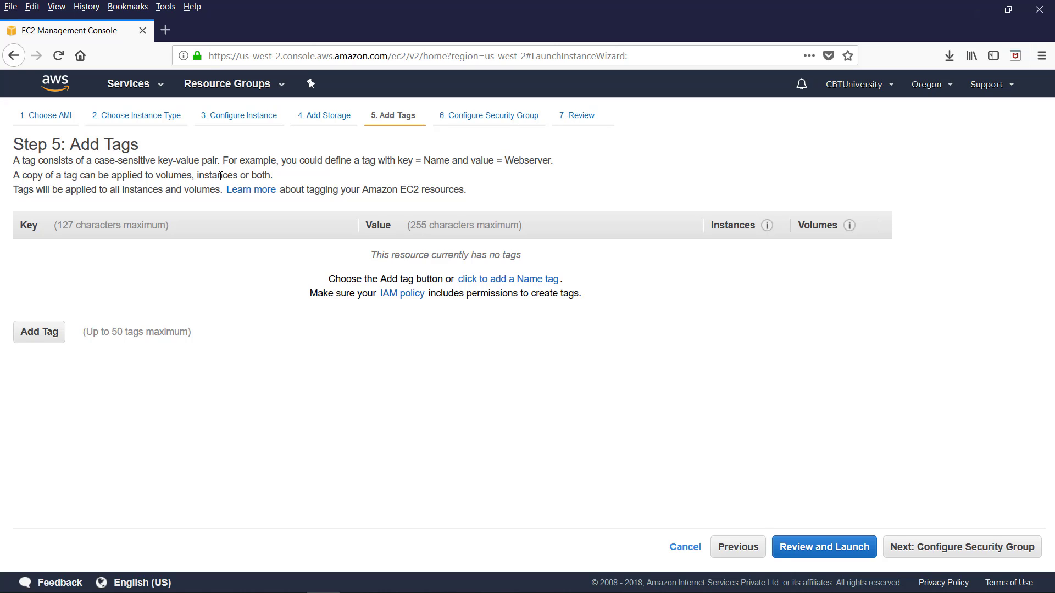
pyautogui.click(39, 332)
pyautogui.write('name')
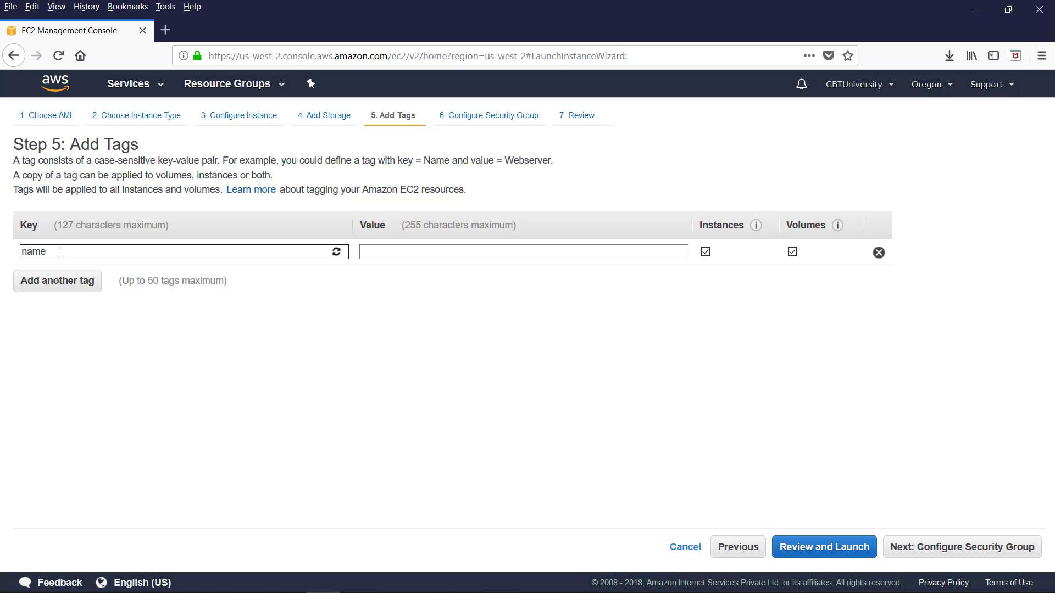
pyautogui.press('Tab')
pyautogui.write('e')
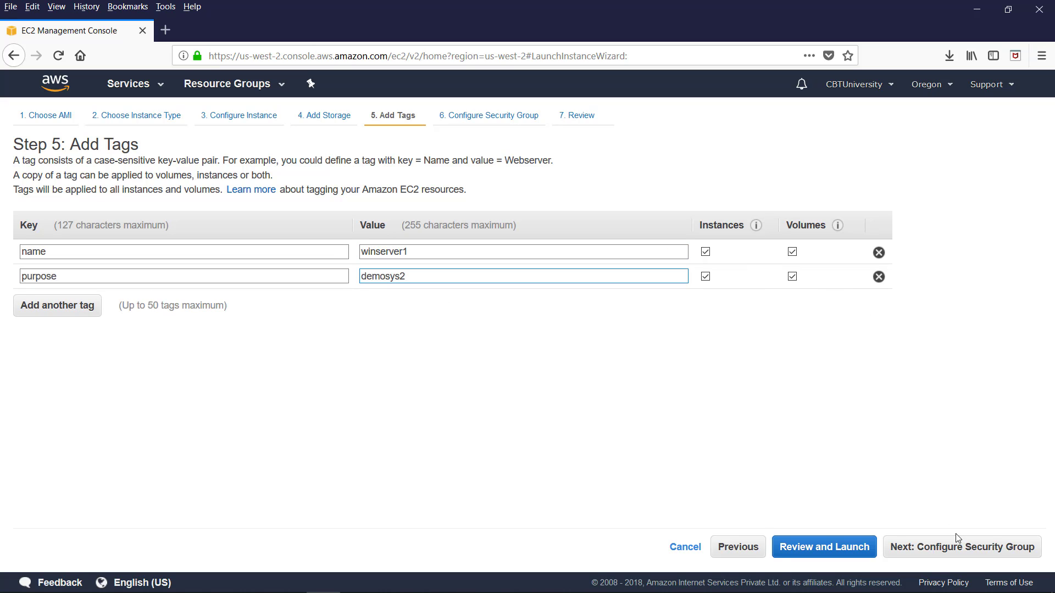
pyautogui.click(976, 557)
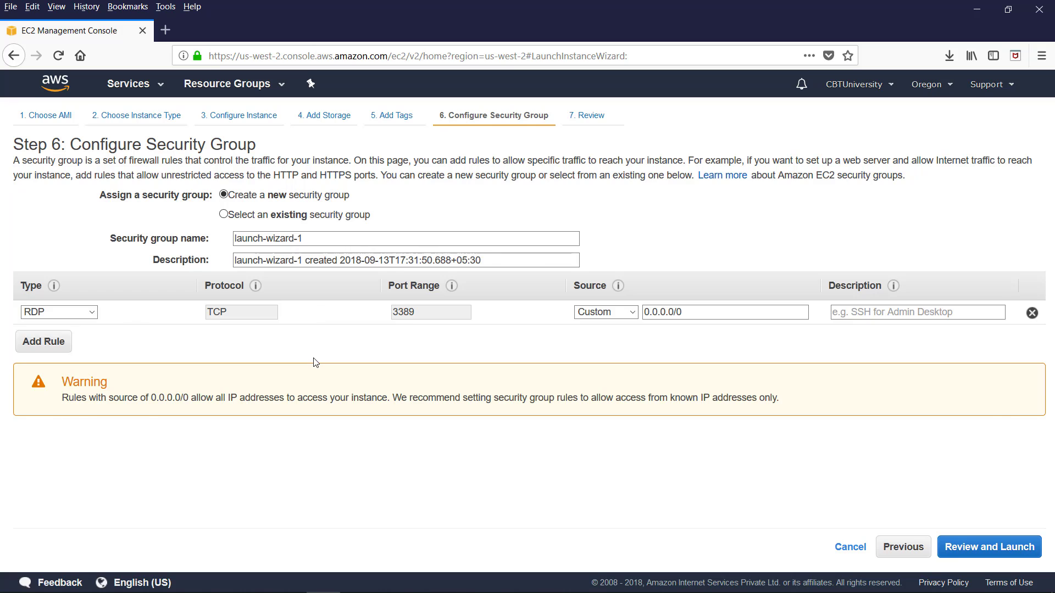
# Step: Examine the existing security groups and the default group's inbound rules, and return to creating a new security group
pyautogui.click(223, 215)
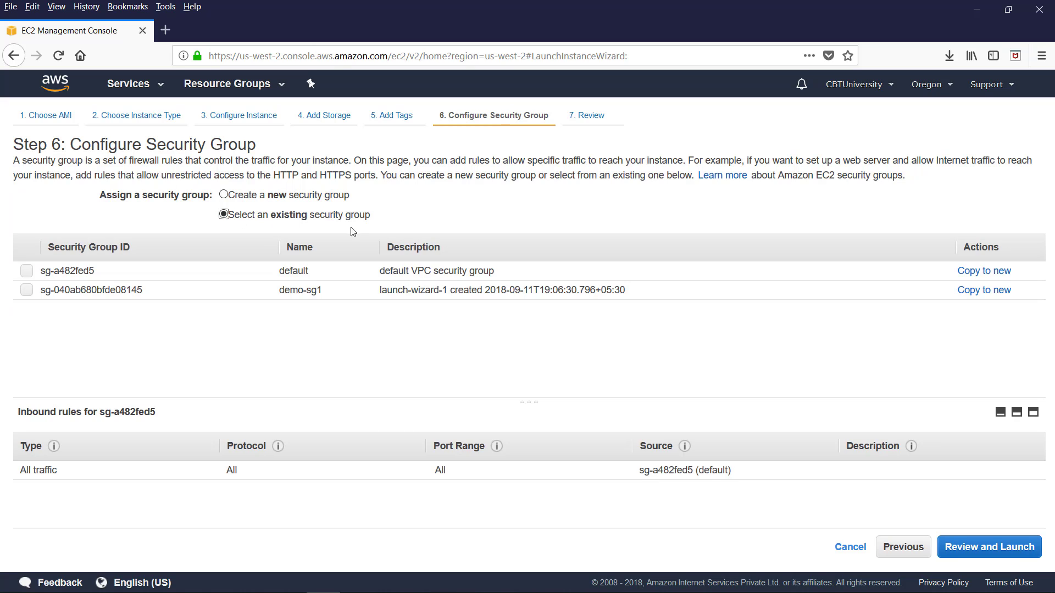
pyautogui.click(25, 278)
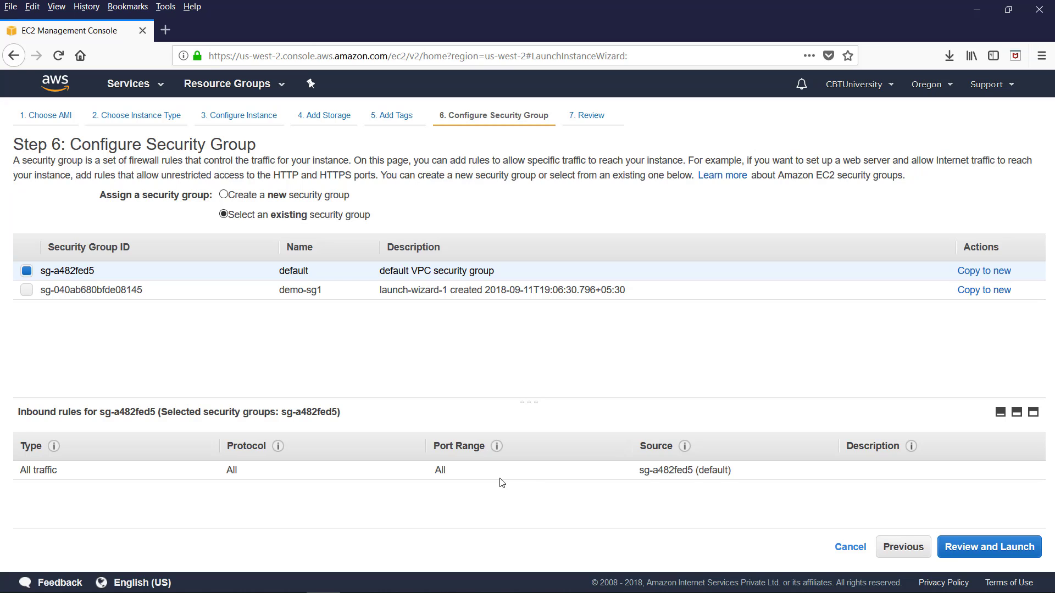
pyautogui.click(223, 195)
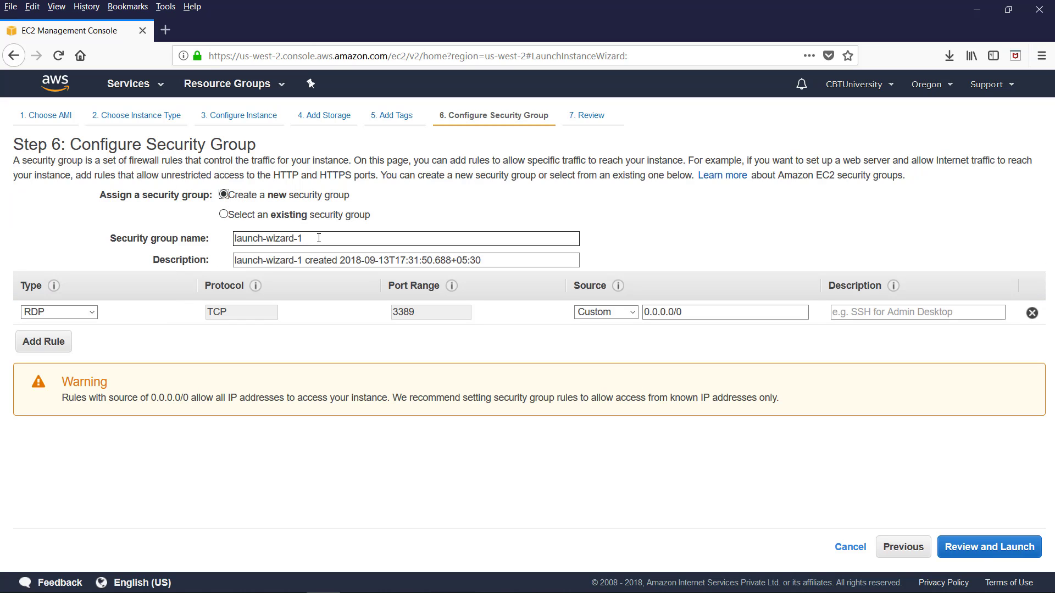
# Step: Name the new security group sg-windows and look through the available rule types, keeping RDP
pyautogui.moveTo(319, 237); pyautogui.dragTo(2, 246)
pyautogui.write('sg-windows')
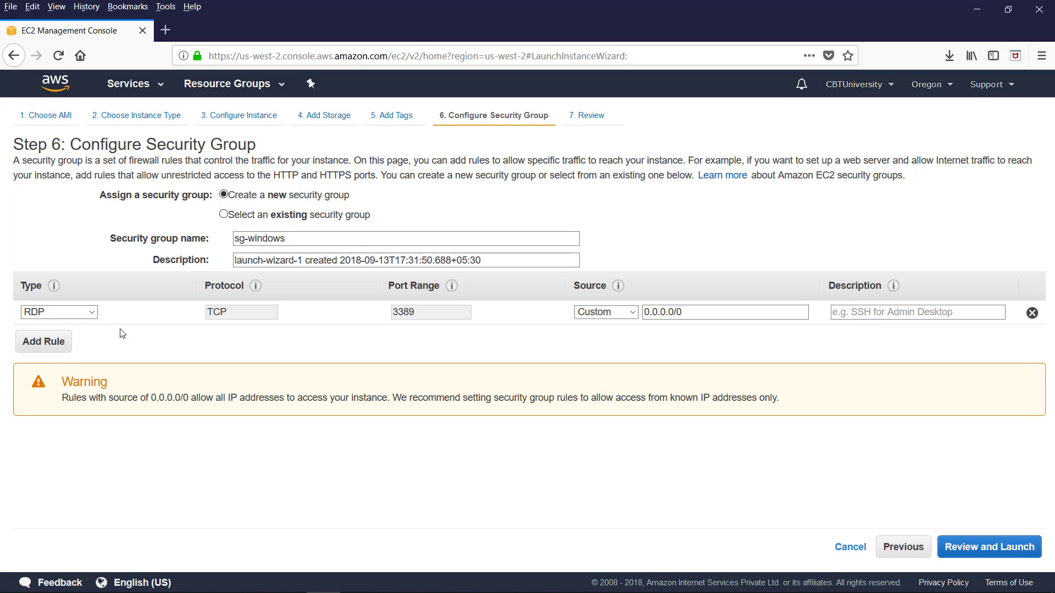
pyautogui.click(88, 312)
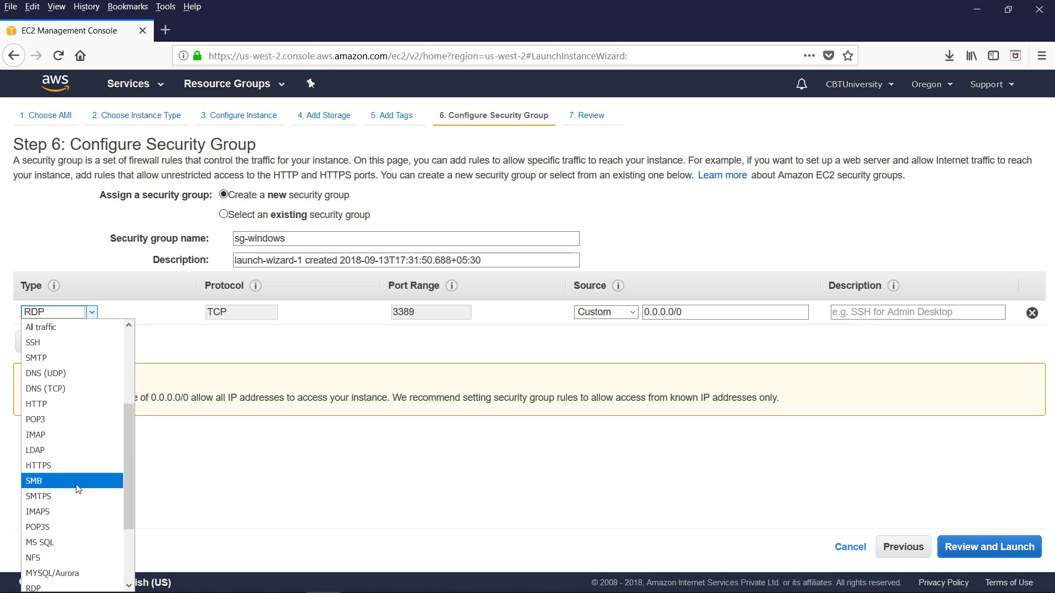
pyautogui.click(221, 354)
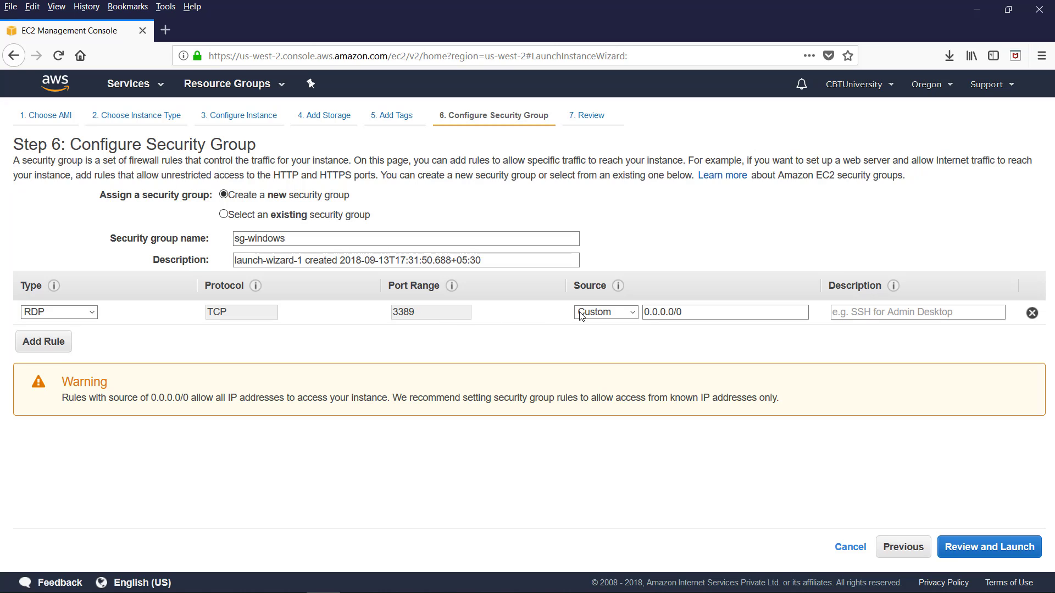
# Step: Keep the RDP rule's source as Custom 0.0.0.0/0, describe it as "SG for Windows Server 16", and continue to the launch review
pyautogui.click(633, 314)
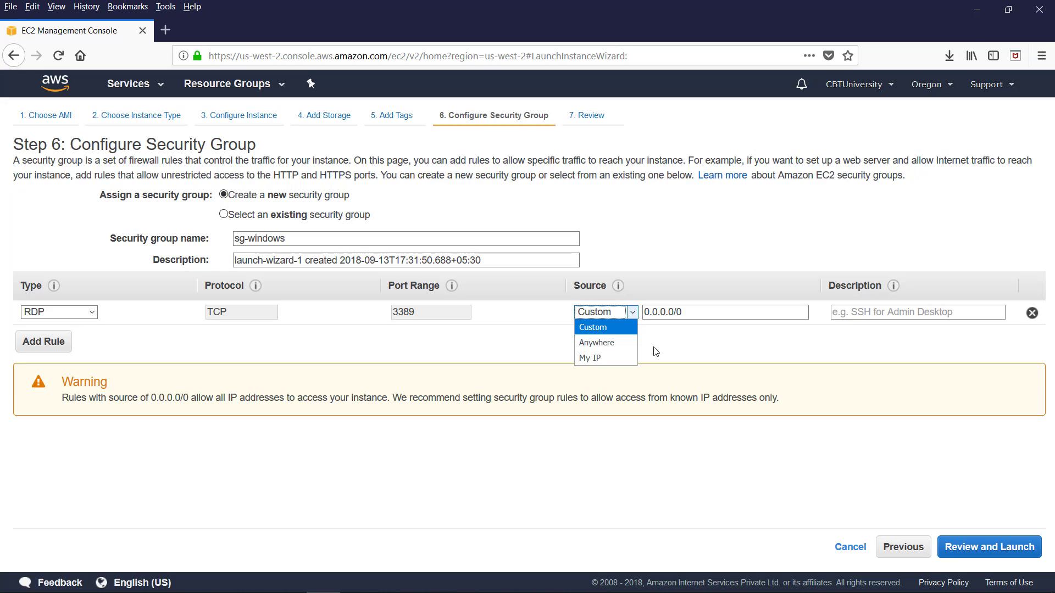
pyautogui.click(621, 326)
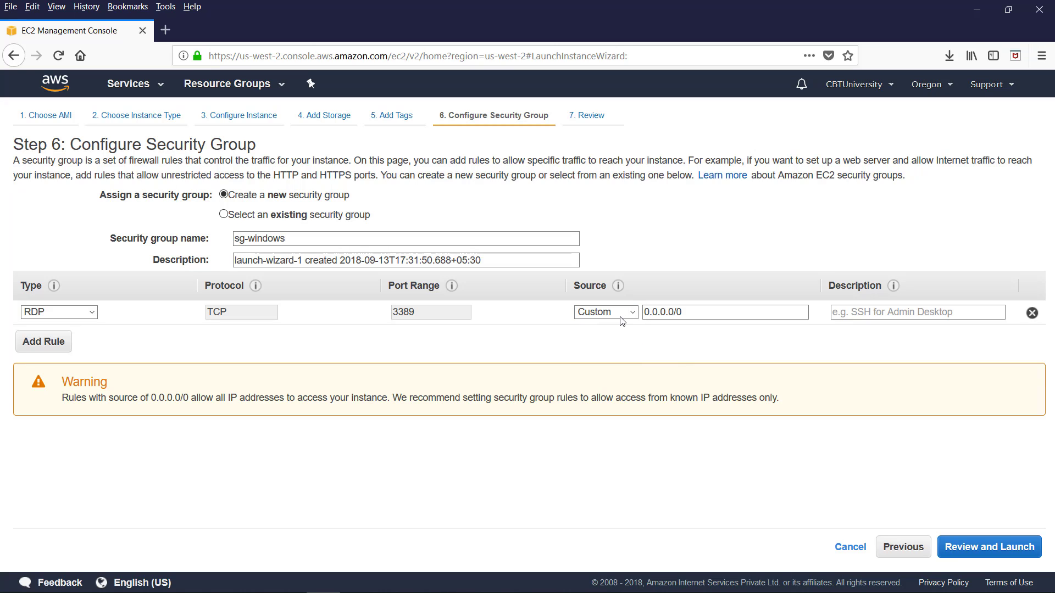
pyautogui.click(663, 312)
pyautogui.click(844, 308)
pyautogui.write('SG for Windows Server 16')
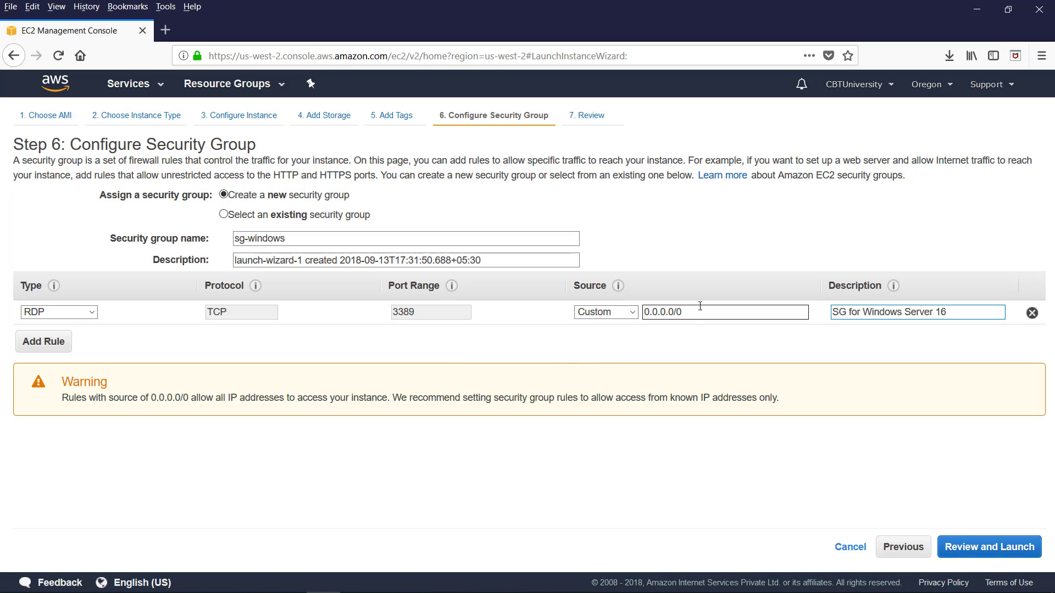
pyautogui.click(983, 549)
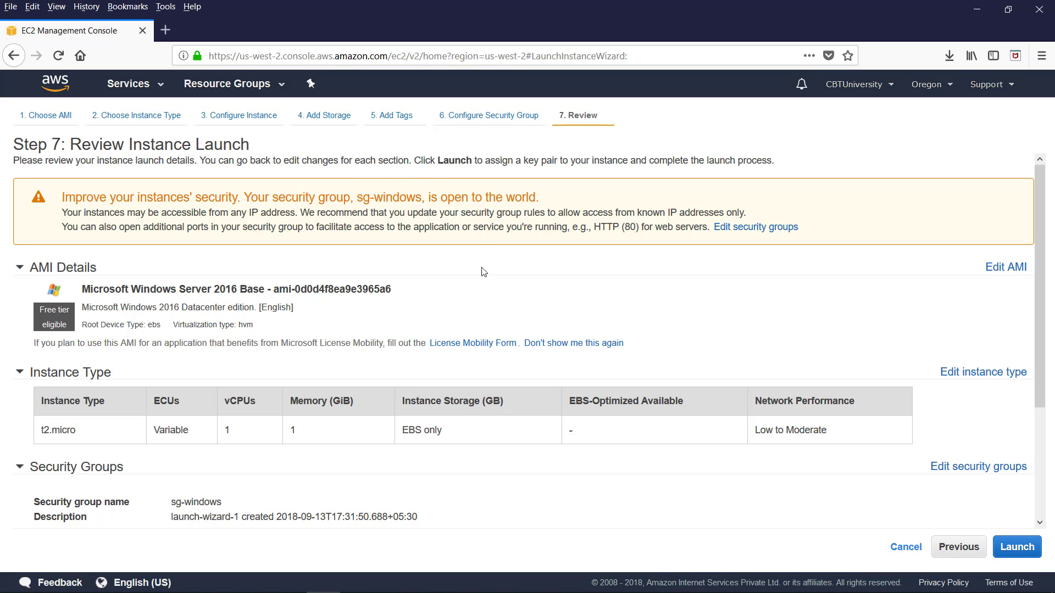
# Step: Examine the launch review, including the security group rule and the expanded instance details, storage and tags sections
pyautogui.scroll(-2, 460, 434)
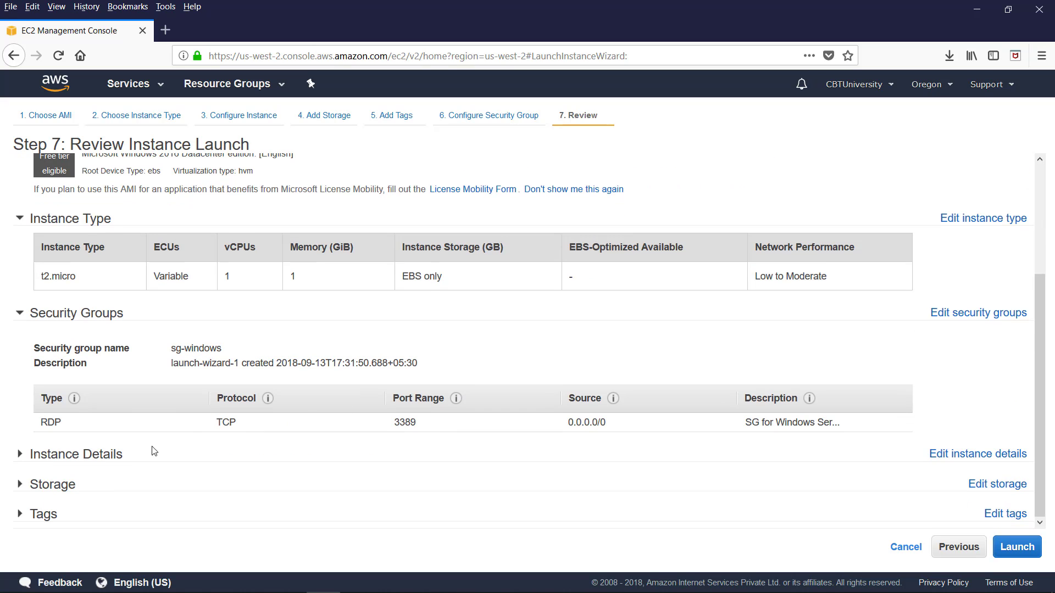
pyautogui.click(19, 454)
pyautogui.scroll(-2, 38, 483)
pyautogui.scroll(-2, 40, 496)
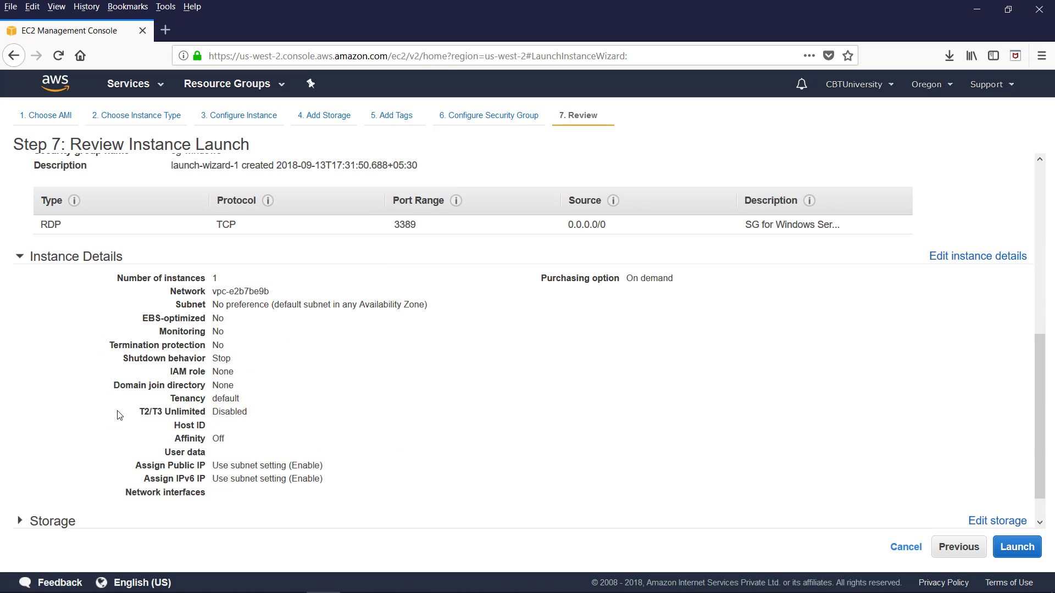
pyautogui.scroll(-1, 577, 351)
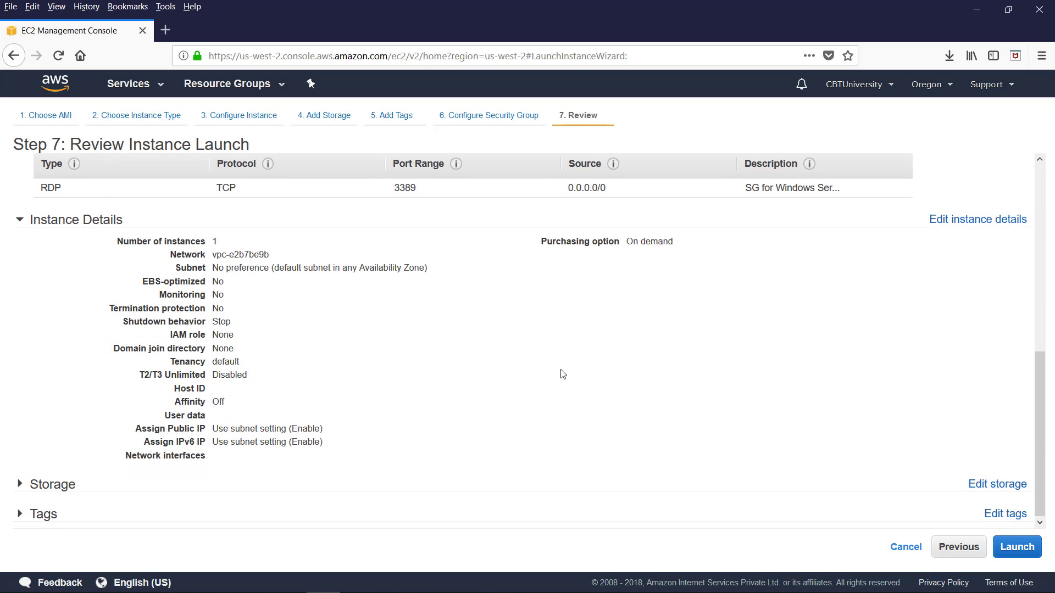
pyautogui.click(20, 485)
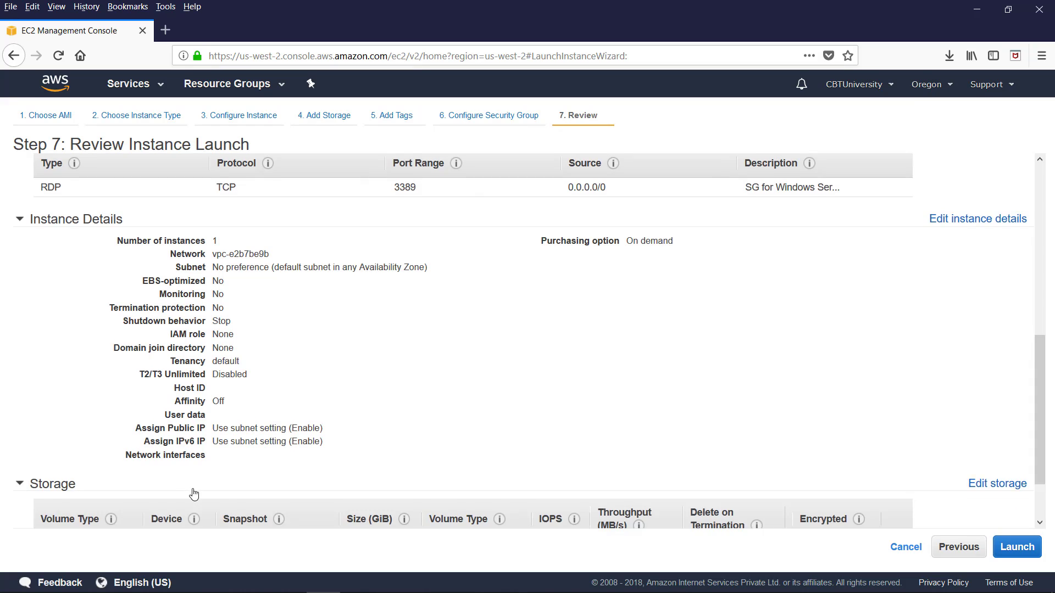
pyautogui.scroll(-2, 39, 511)
pyautogui.click(21, 517)
pyautogui.scroll(-2, 197, 515)
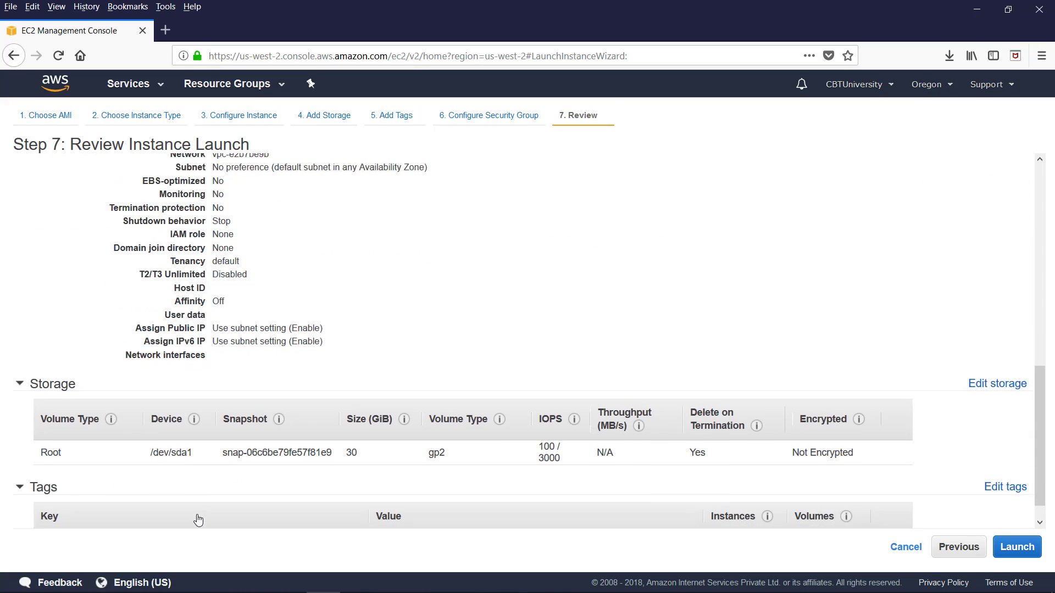
pyautogui.scroll(6, 304, 486)
pyautogui.scroll(5, 304, 486)
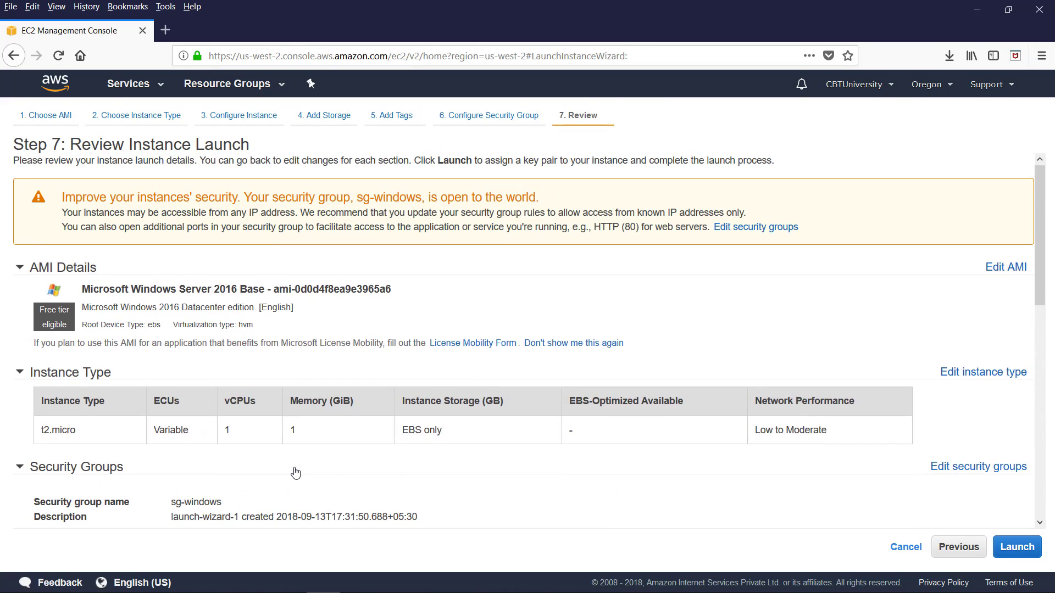
# Step: Create and download a new key pair named windows-keypair, saving its .pem file, and try to launch the instance with it
pyautogui.click(1016, 545)
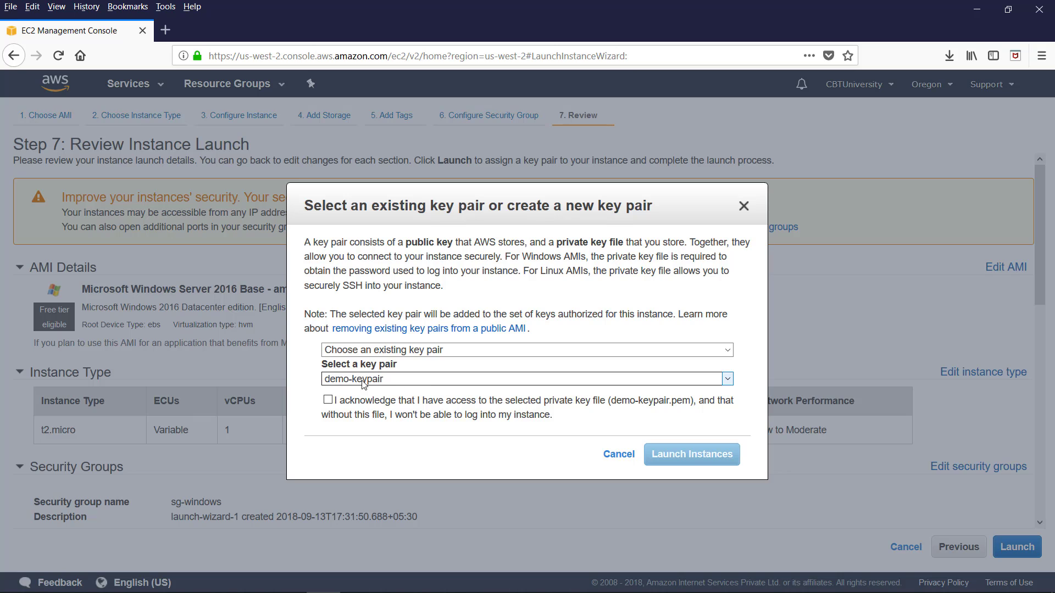
pyautogui.click(449, 351)
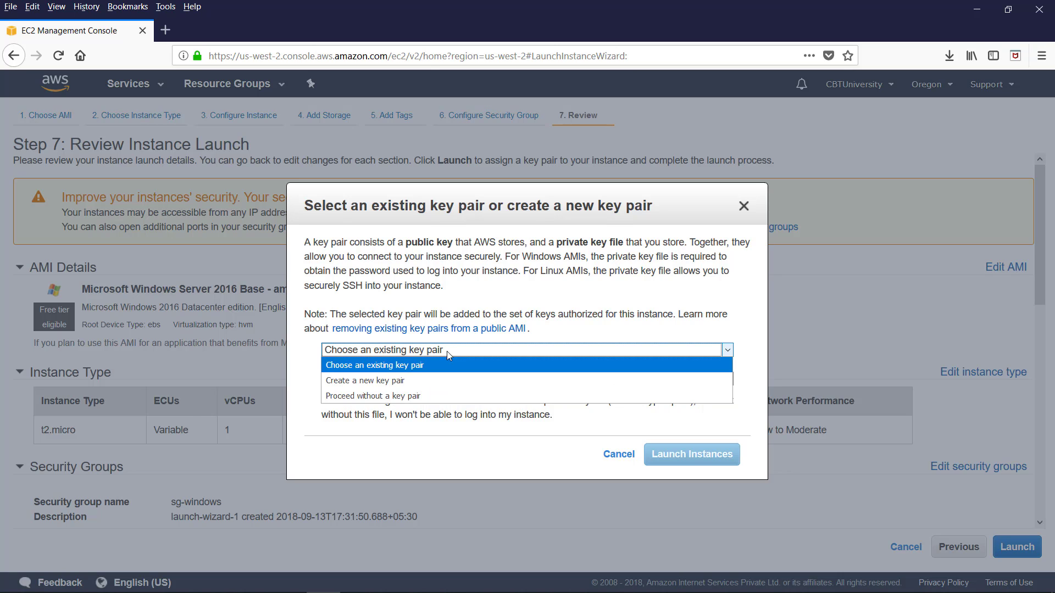
pyautogui.click(409, 378)
pyautogui.write('windows-keypair')
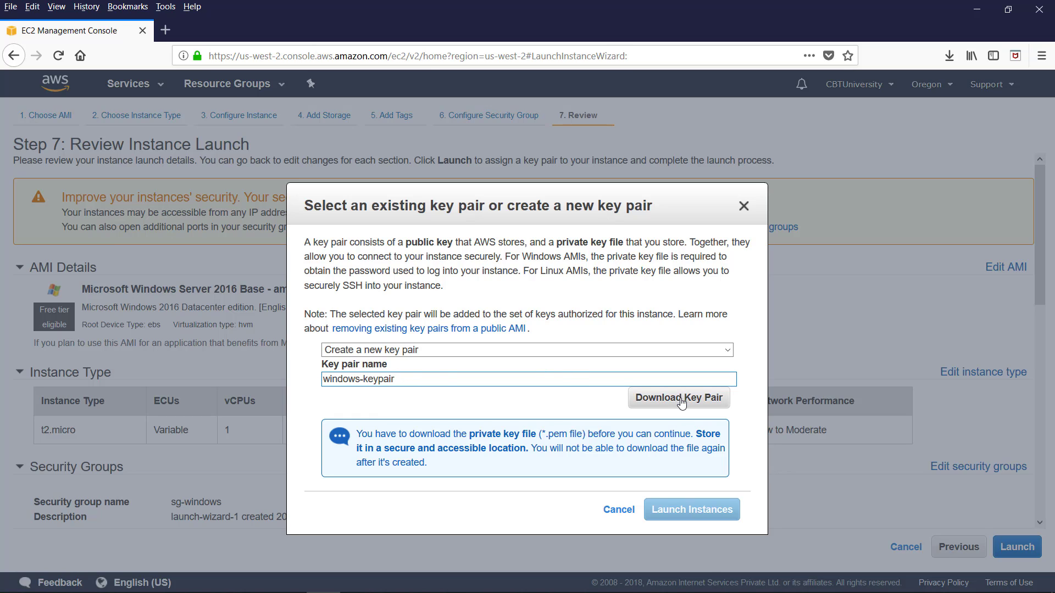
pyautogui.click(662, 402)
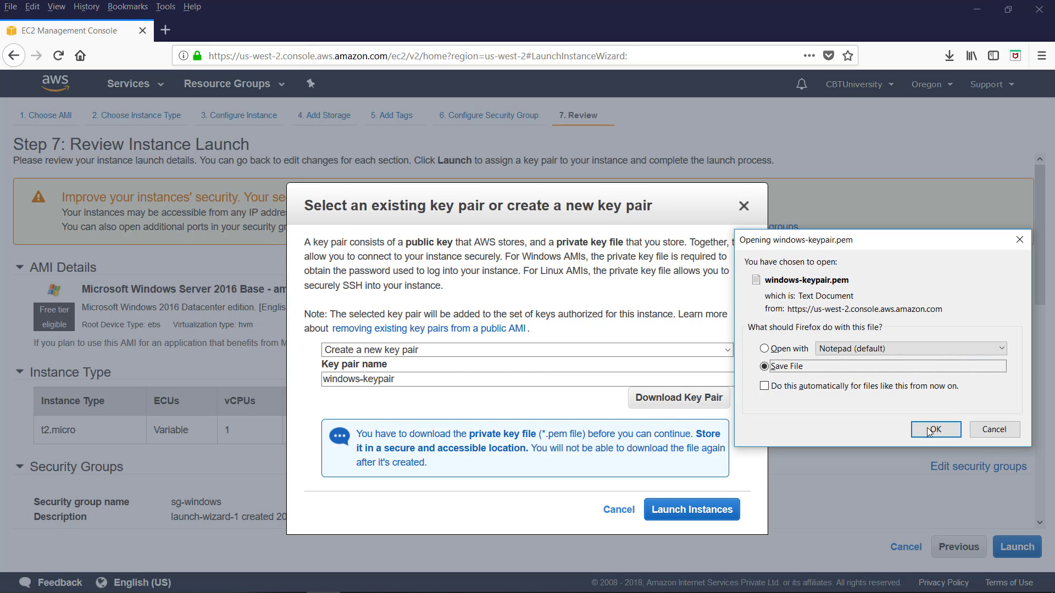
pyautogui.click(934, 430)
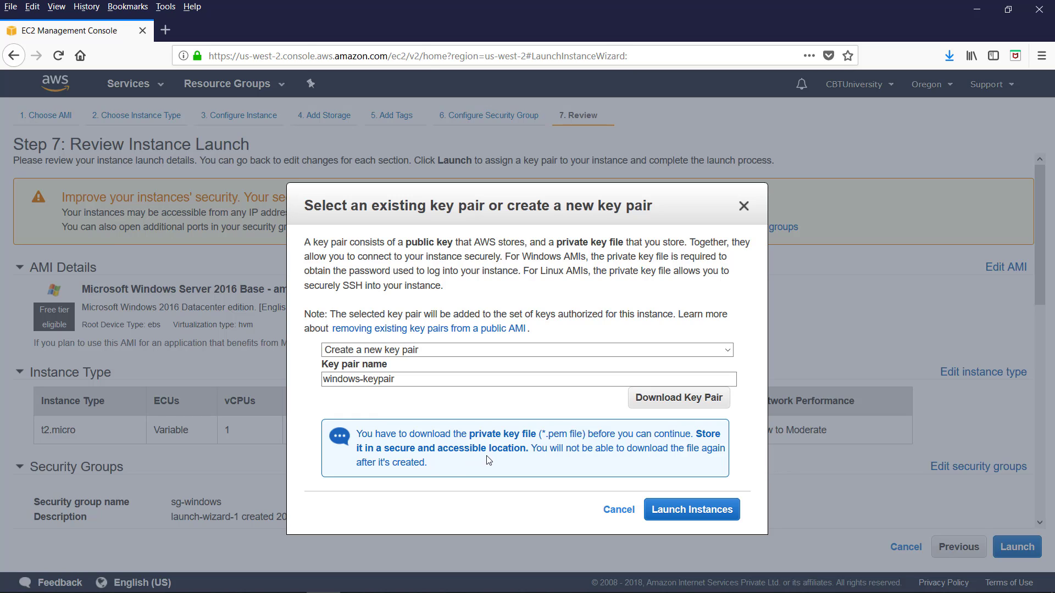
pyautogui.click(686, 511)
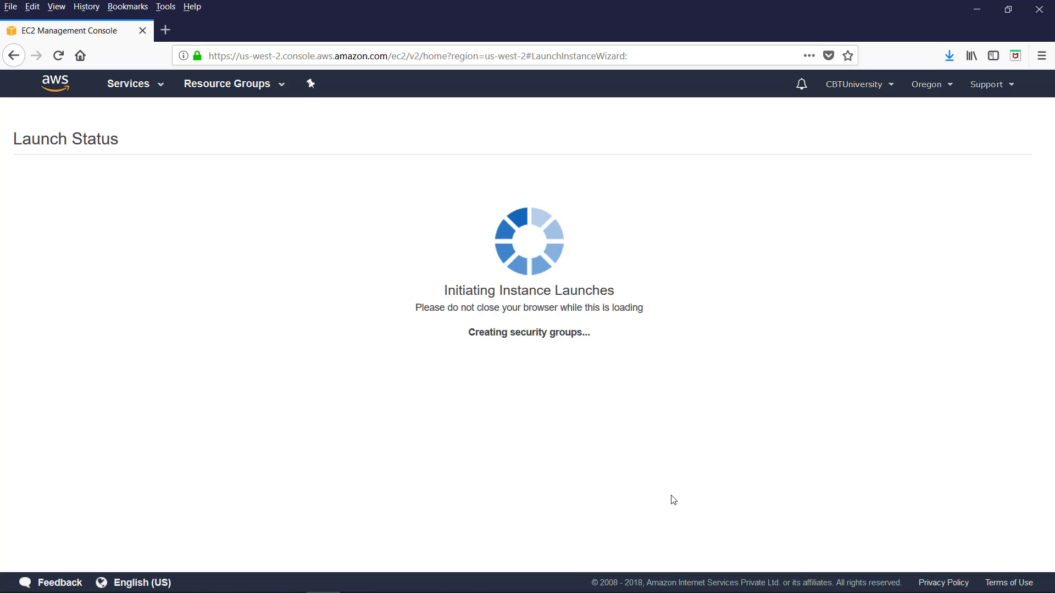
# Step: Go back to the security group configuration, rename the group sgwindows1, and return to the launch review
pyautogui.click(849, 303)
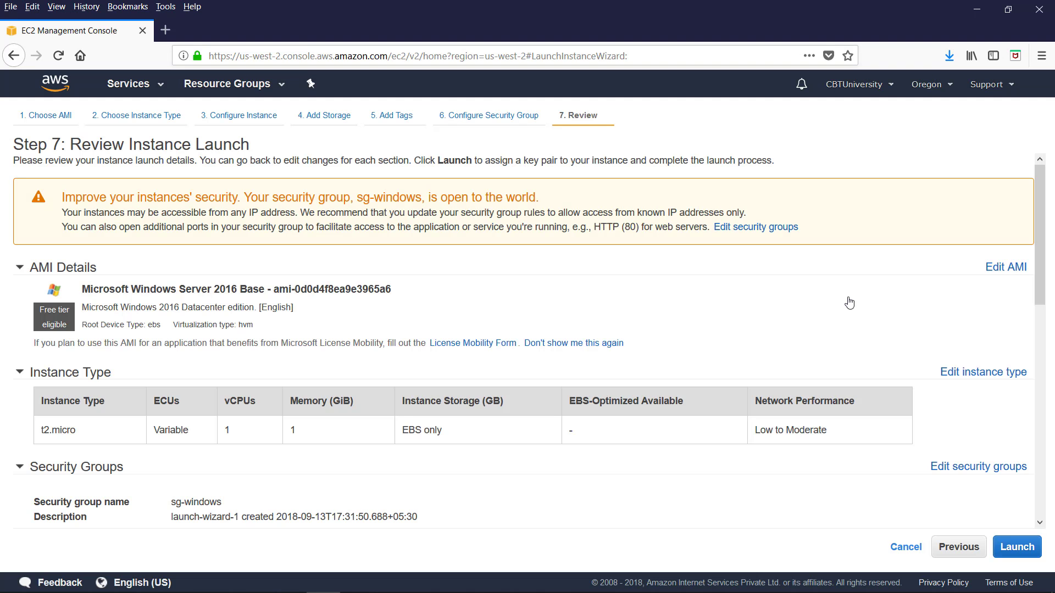
pyautogui.click(977, 466)
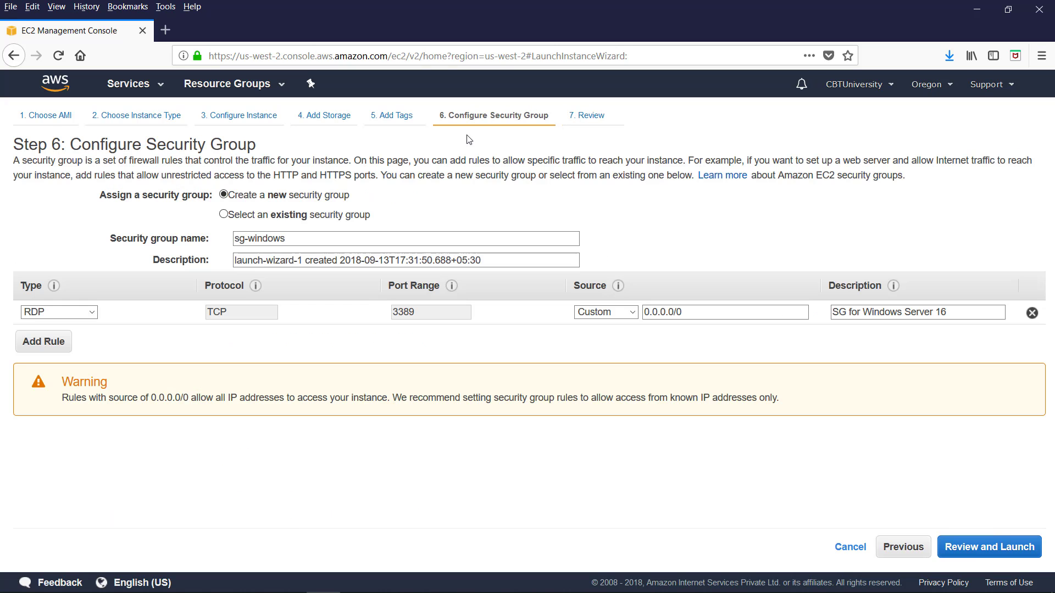
pyautogui.click(246, 242)
pyautogui.write('1')
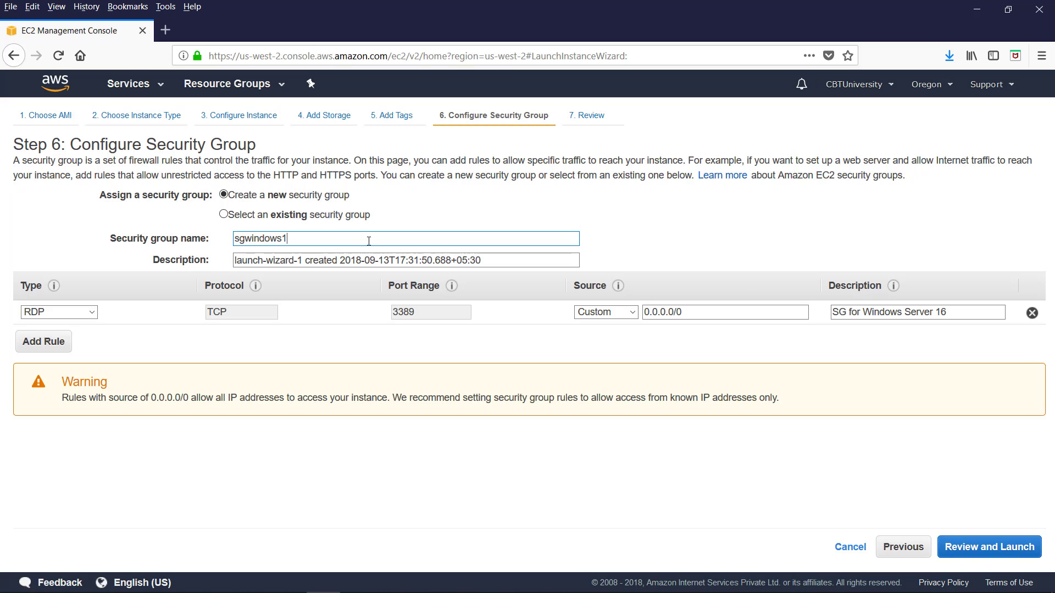
pyautogui.click(1004, 549)
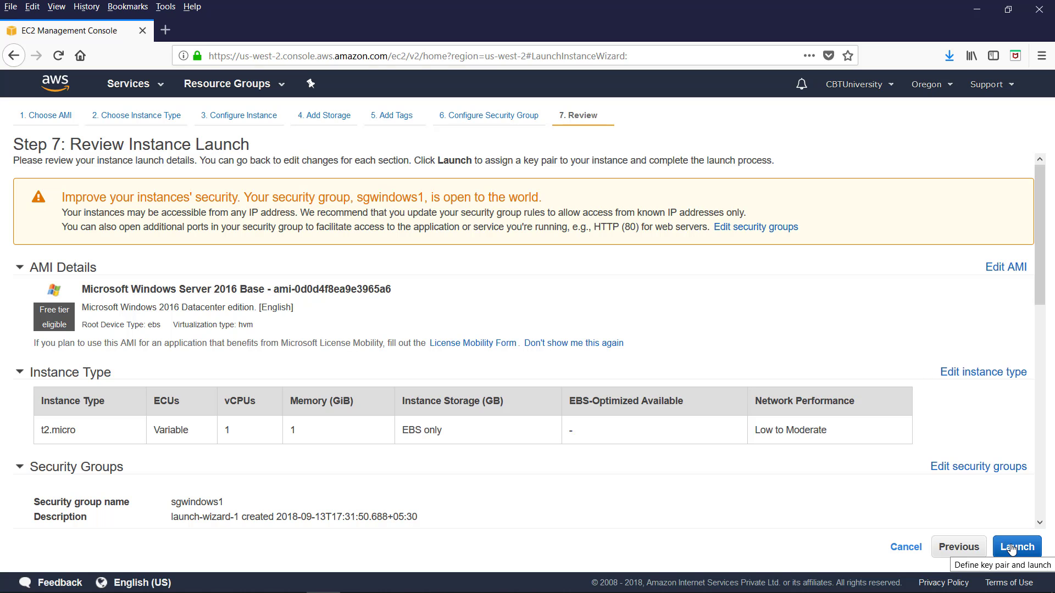
# Step: Launch the instance with the existing windows-keypair, acknowledging access to its private key file
pyautogui.click(1013, 548)
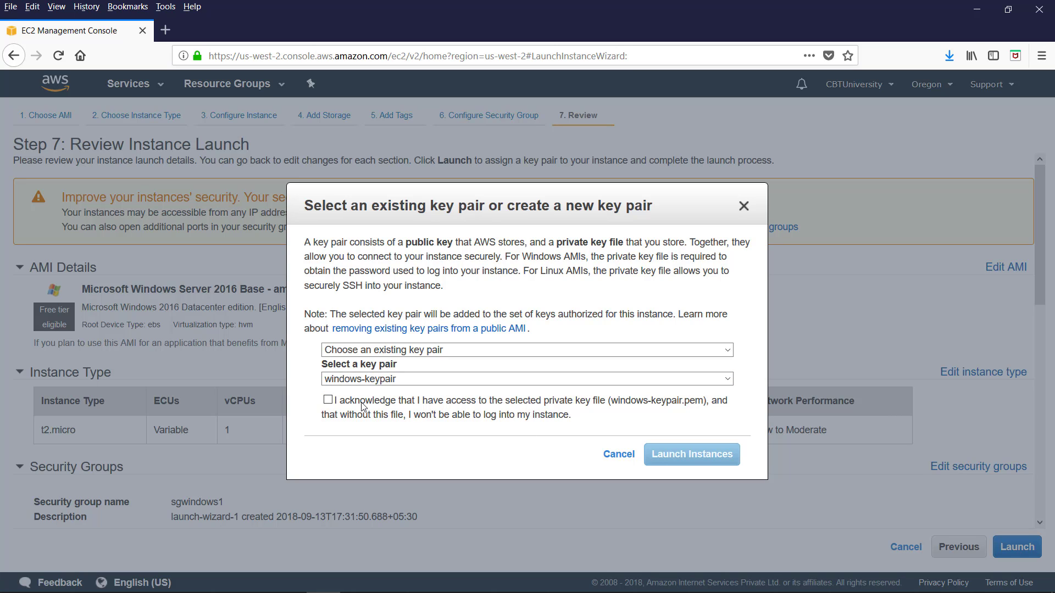
pyautogui.click(328, 401)
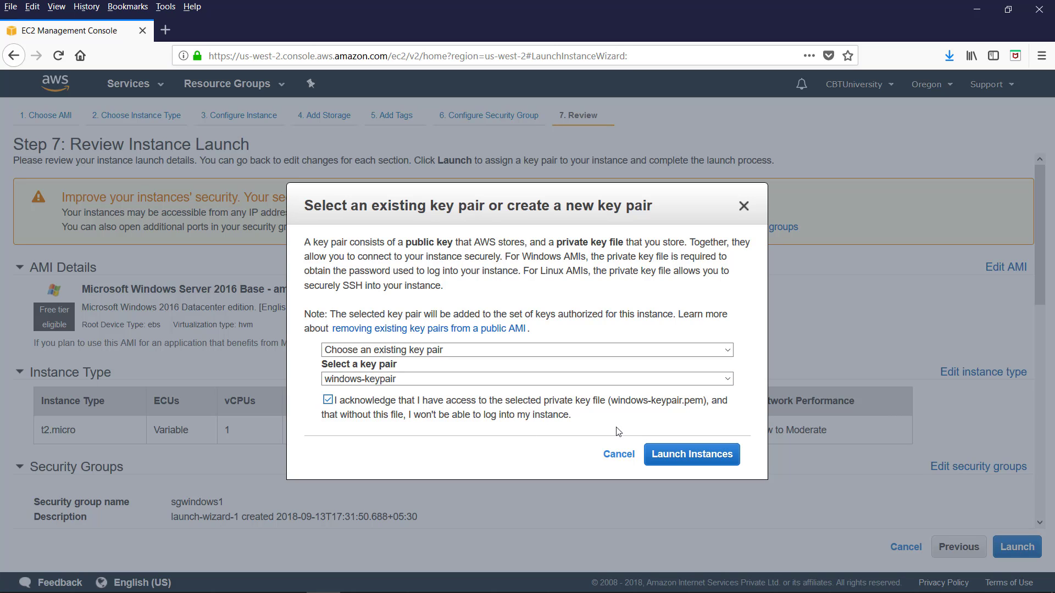
pyautogui.click(680, 456)
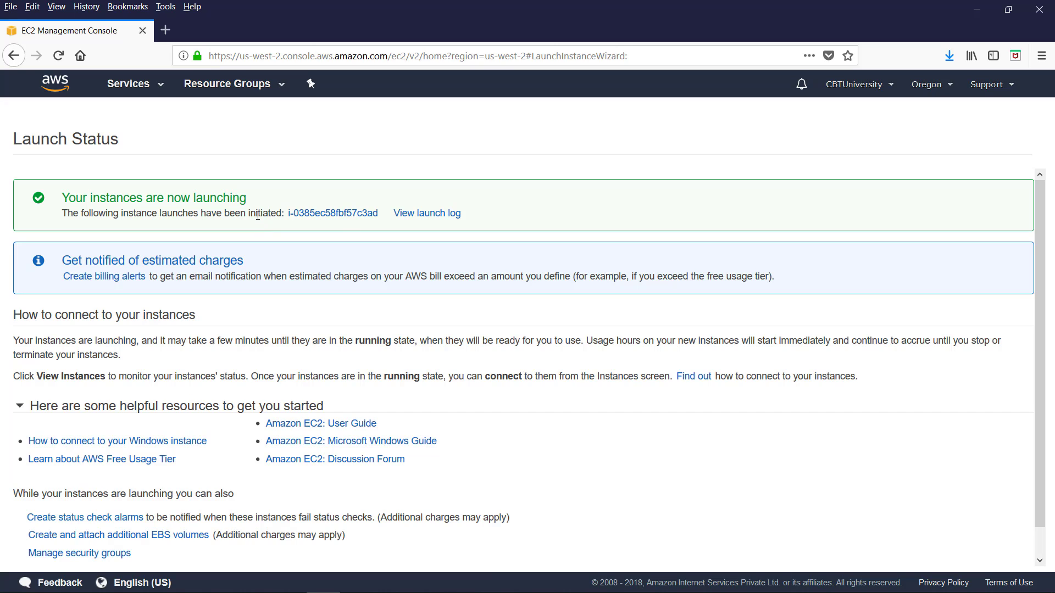
# Step: Open the launched instance, clear the search filter to list all instances, and name the new one win16-demo
pyautogui.click(332, 214)
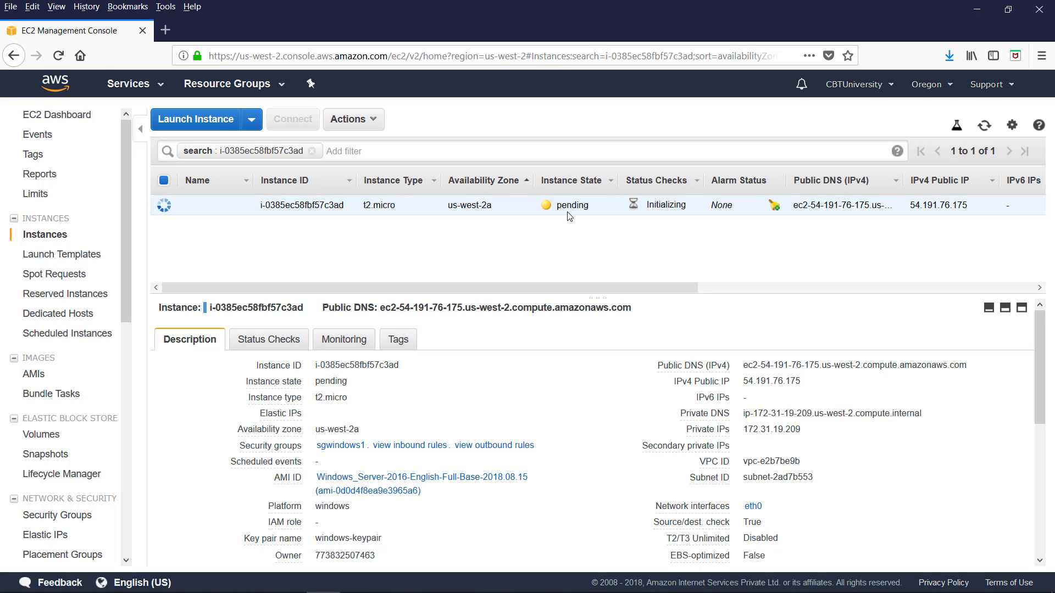
pyautogui.click(311, 151)
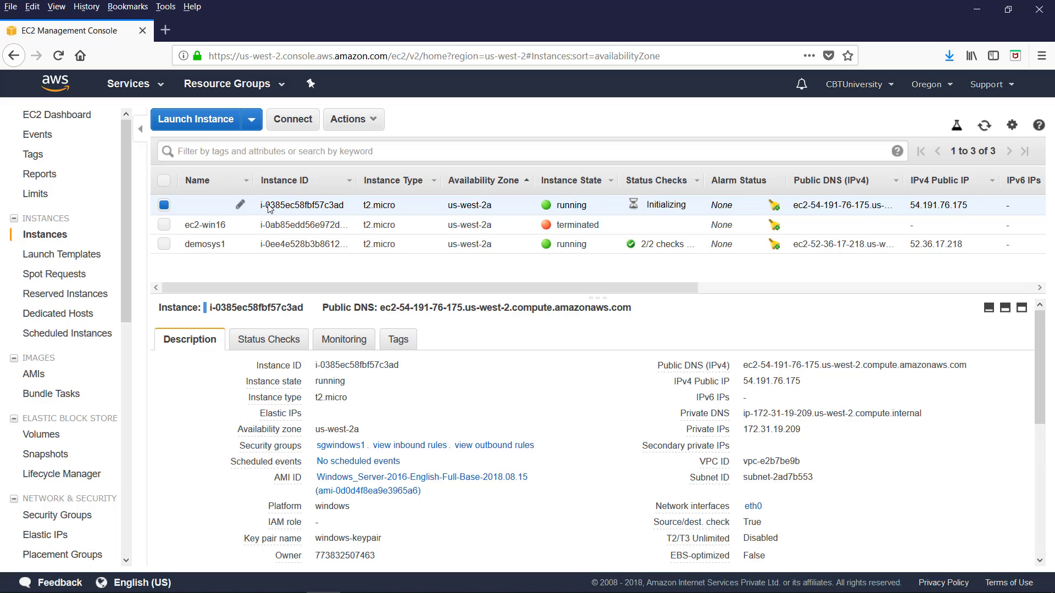
pyautogui.click(240, 207)
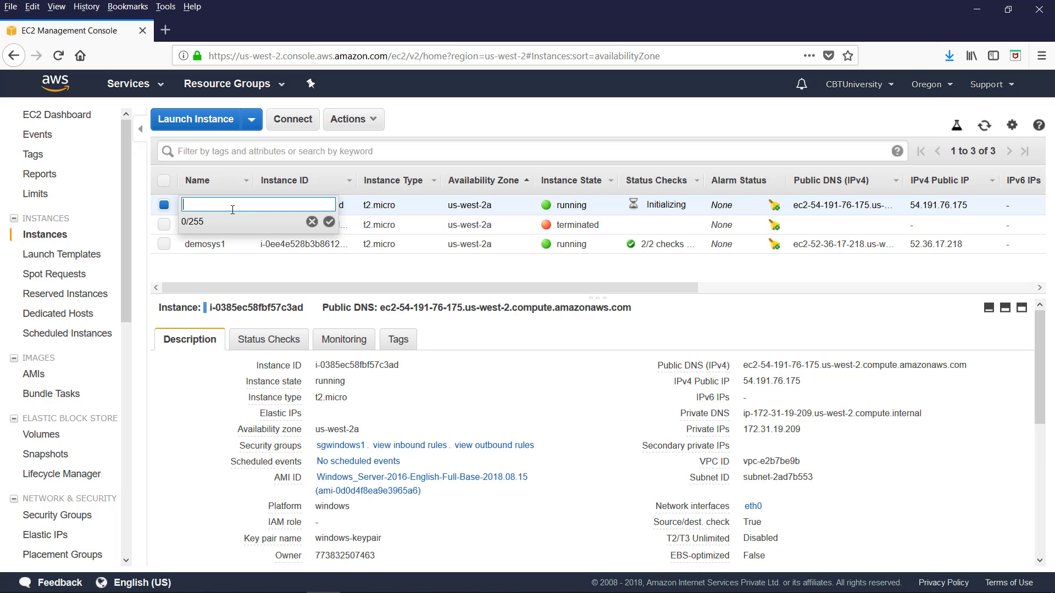
pyautogui.write('win16-demo')
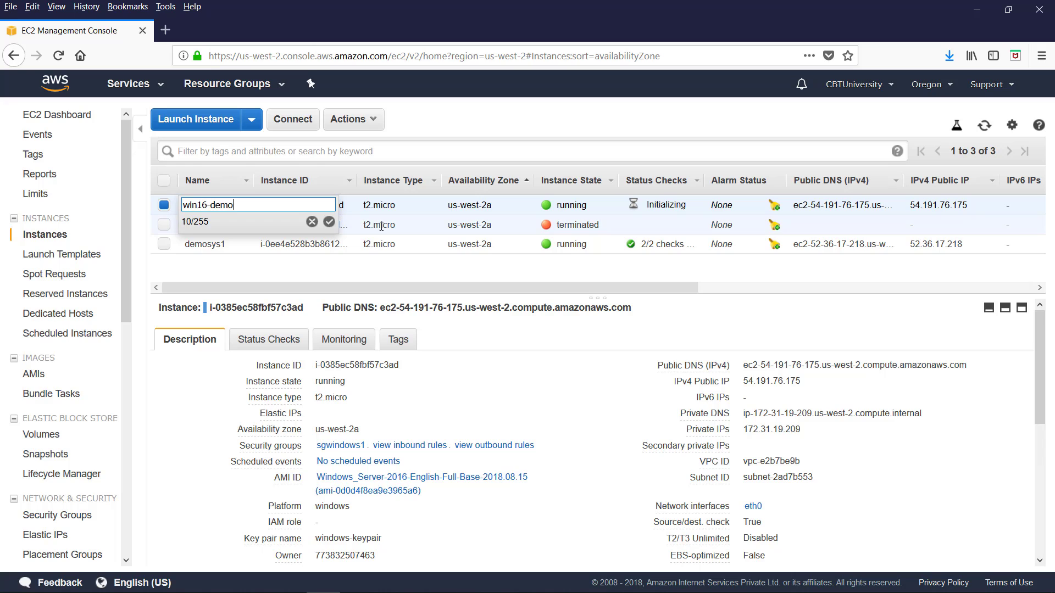
pyautogui.click(329, 222)
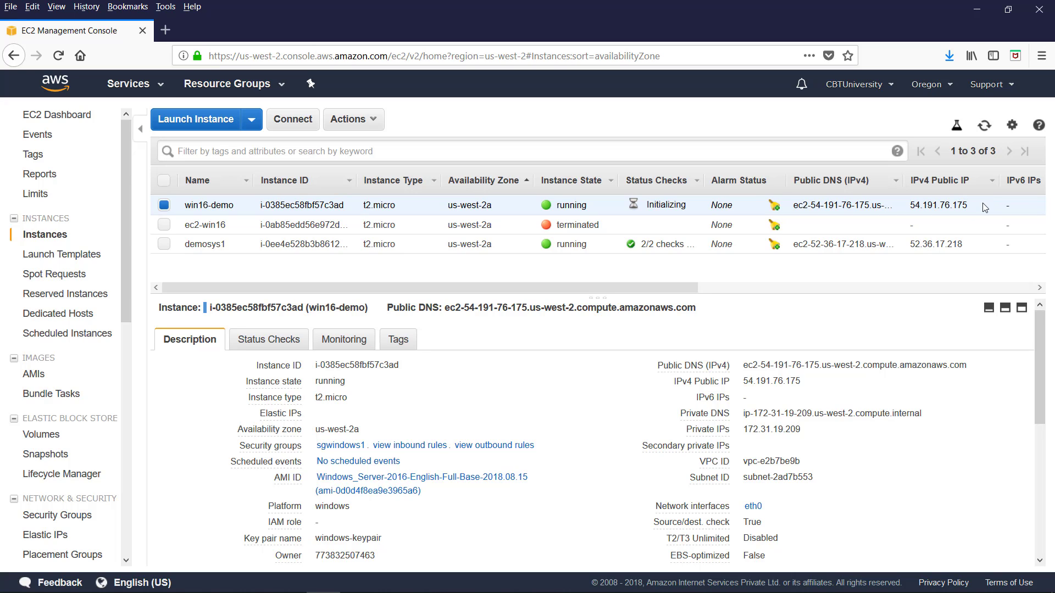
# Step: Examine win16-demo's description details, status checks and monitoring information
pyautogui.scroll(-1, 330, 395)
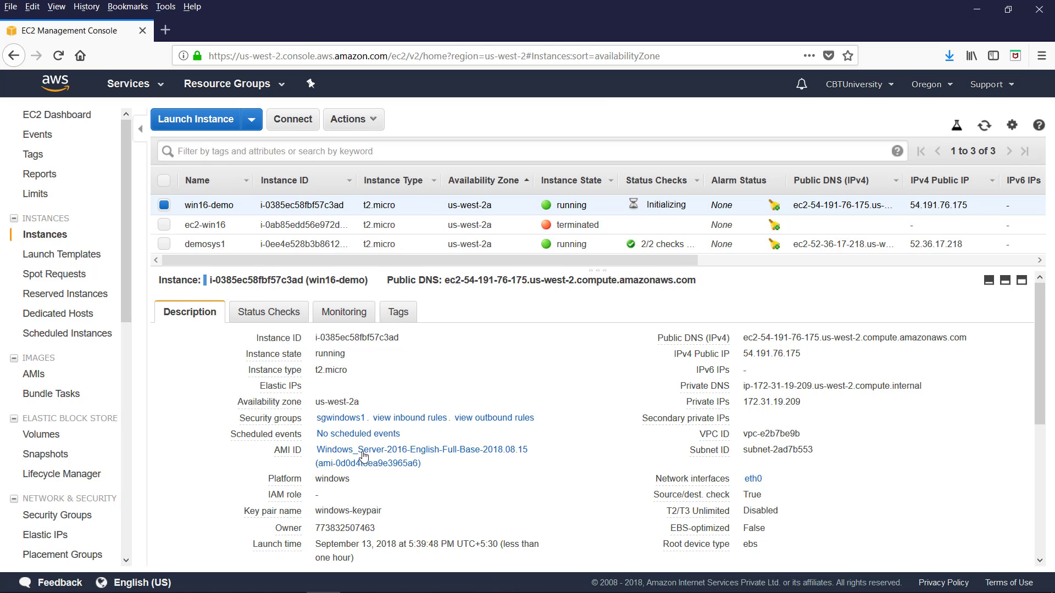
pyautogui.scroll(-5, 431, 496)
pyautogui.scroll(-3, 431, 496)
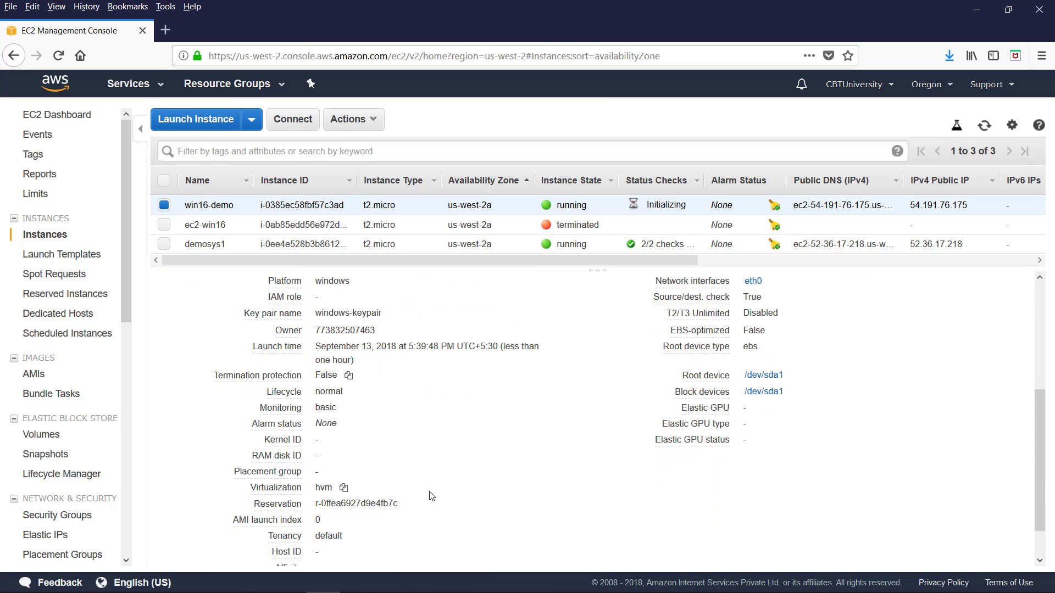
pyautogui.scroll(10, 834, 342)
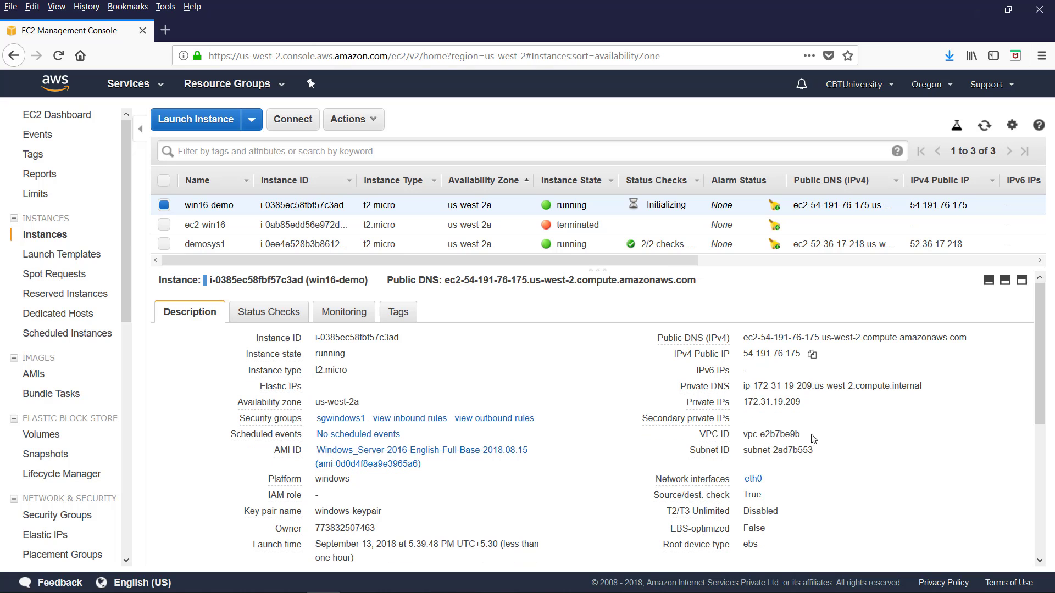
pyautogui.click(265, 317)
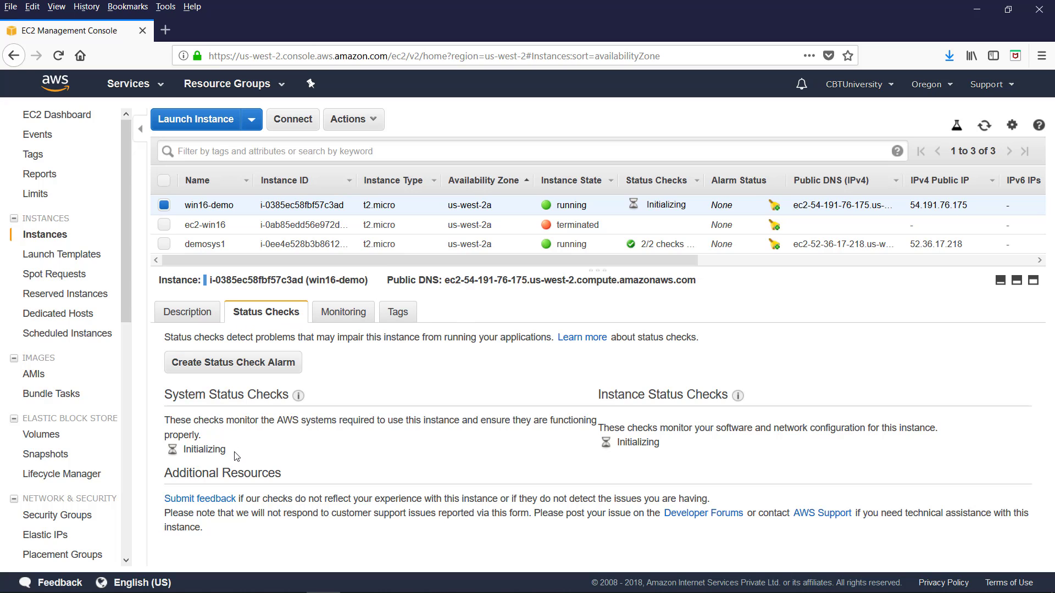
pyautogui.click(343, 313)
pyautogui.click(187, 312)
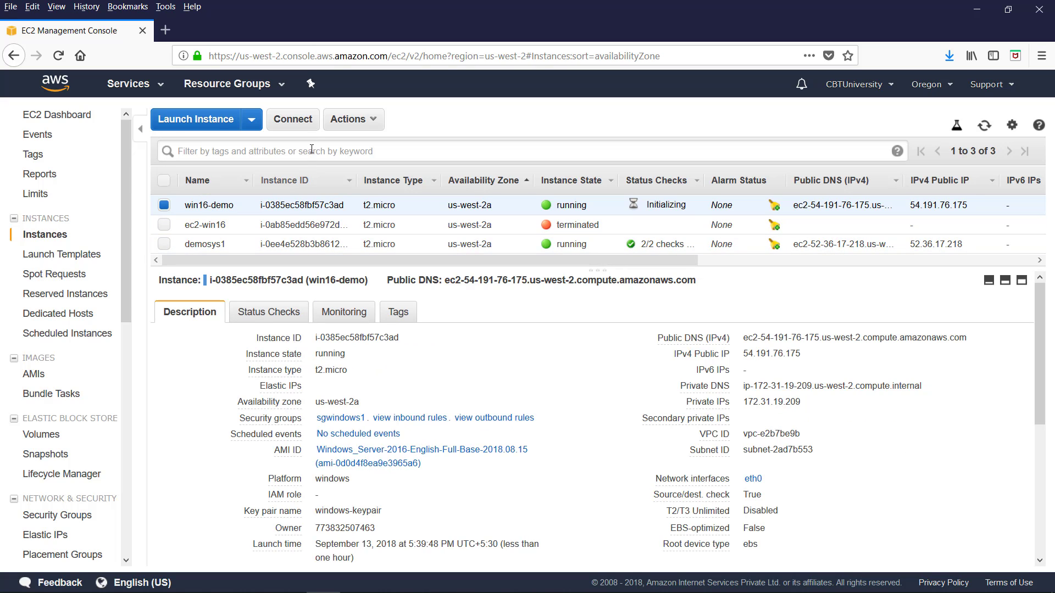
# Step: Try to retrieve the default Windows administrator password for win16-demo, and close the request
pyautogui.click(374, 122)
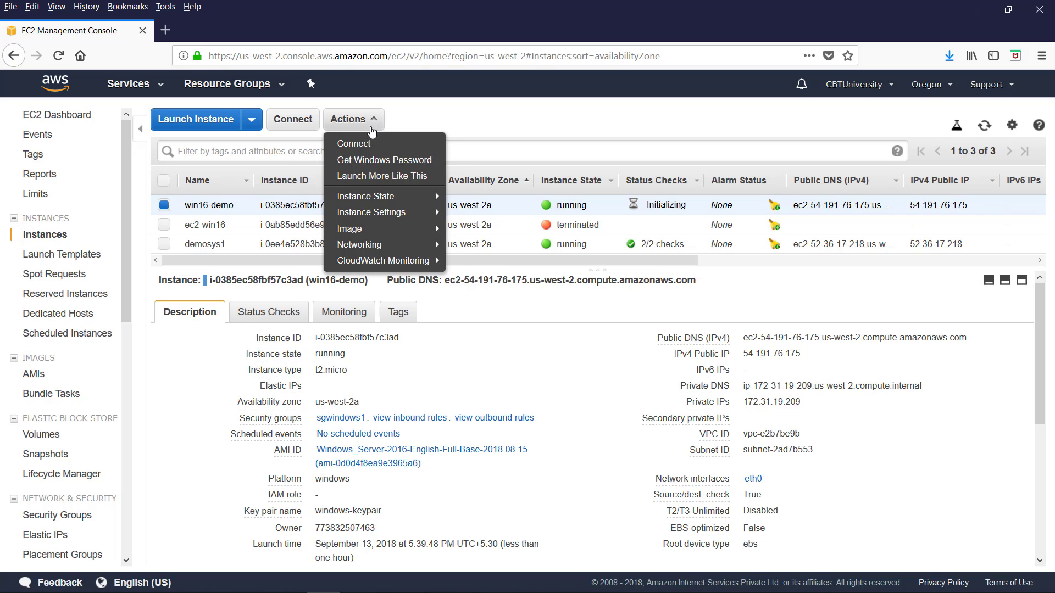
pyautogui.click(358, 161)
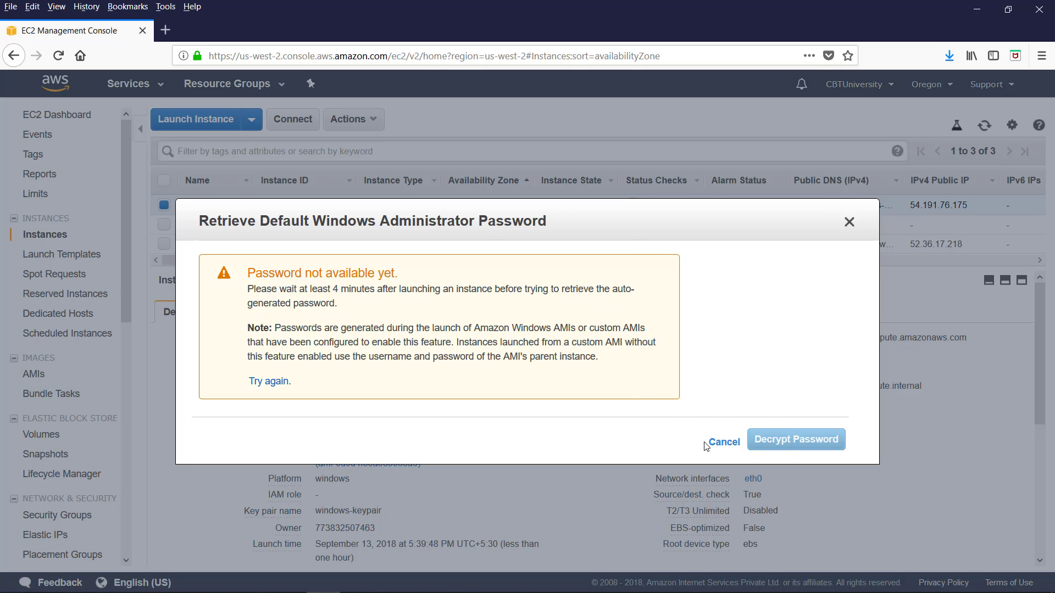
pyautogui.click(724, 442)
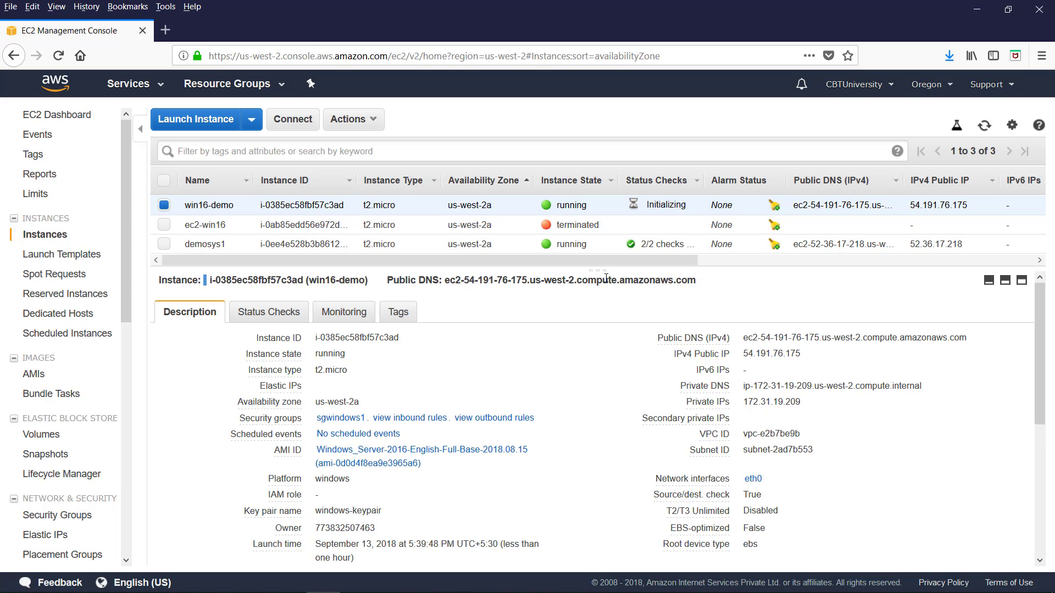
# Step: Examine win16-demo's status checks, CloudWatch metrics and the detailed monitoring option, leaving basic monitoring in place
pyautogui.click(268, 311)
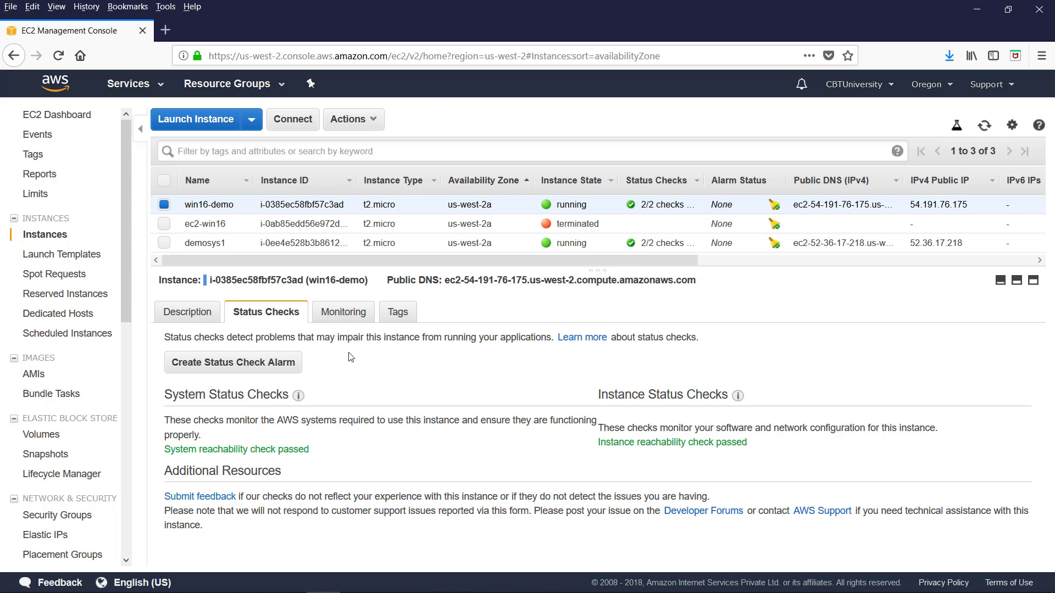
pyautogui.click(343, 312)
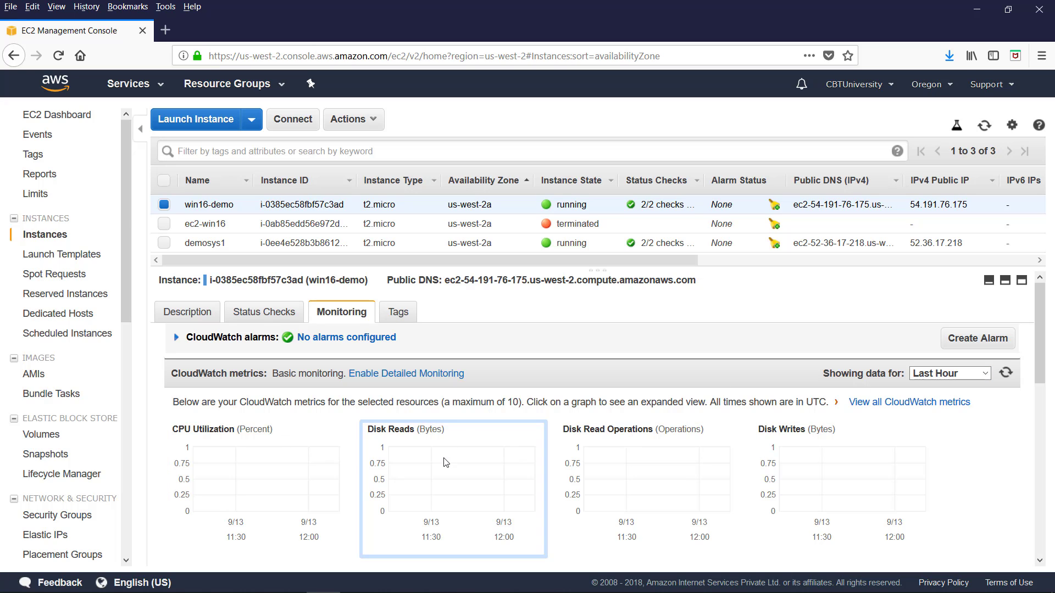
pyautogui.scroll(-1, 311, 492)
pyautogui.scroll(-5, 309, 490)
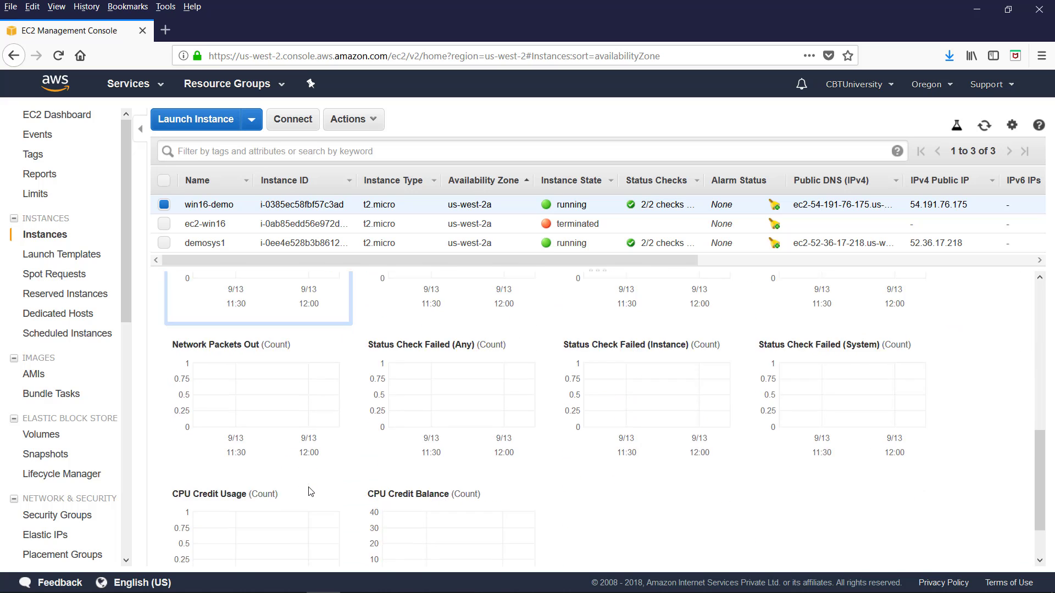
pyautogui.scroll(5, 311, 478)
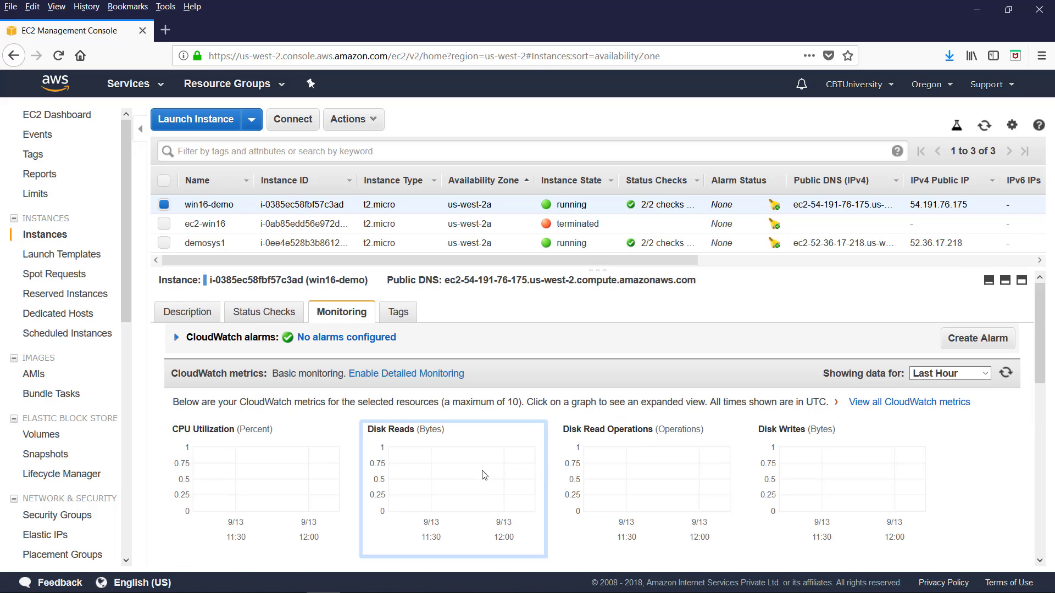
pyautogui.scroll(-4, 824, 483)
pyautogui.scroll(3, 263, 469)
pyautogui.scroll(2, 265, 471)
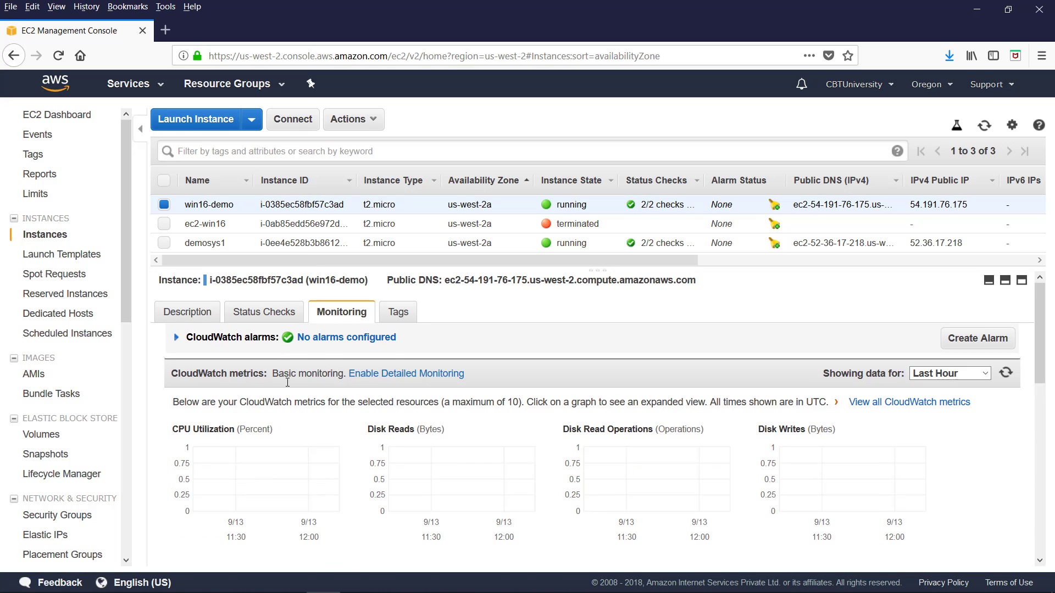
pyautogui.click(417, 377)
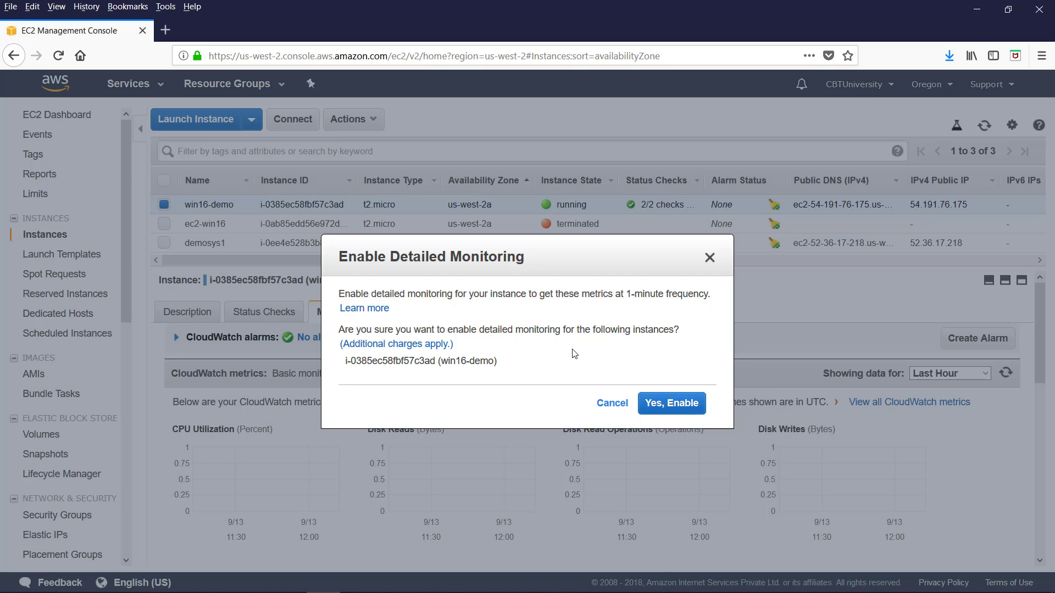
pyautogui.click(603, 403)
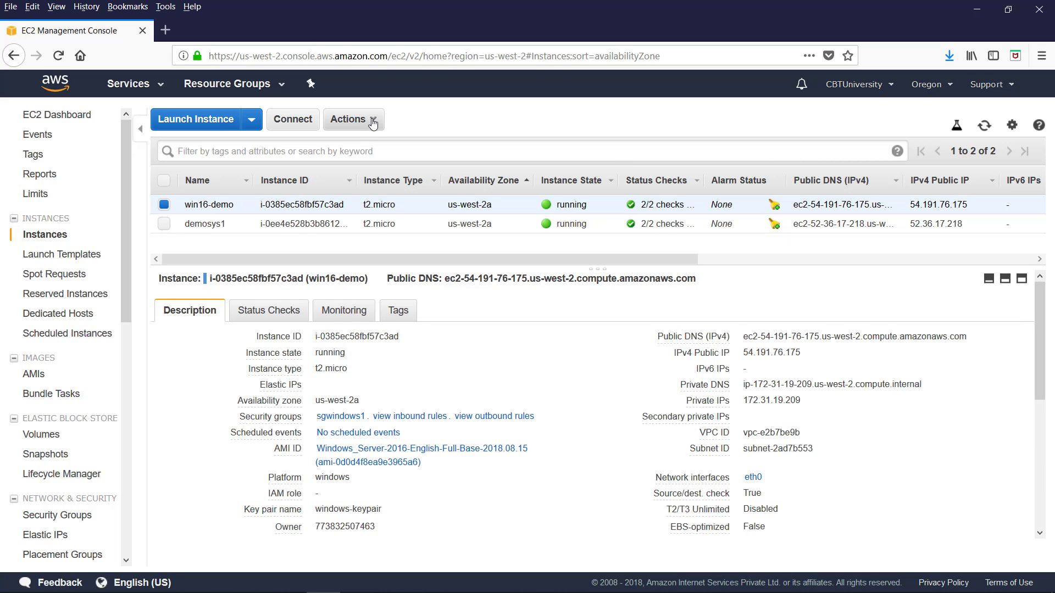
# Step: Decrypt win16-demo's default Windows administrator password using the key pair file windows-keypair.pem from Downloads
pyautogui.click(373, 122)
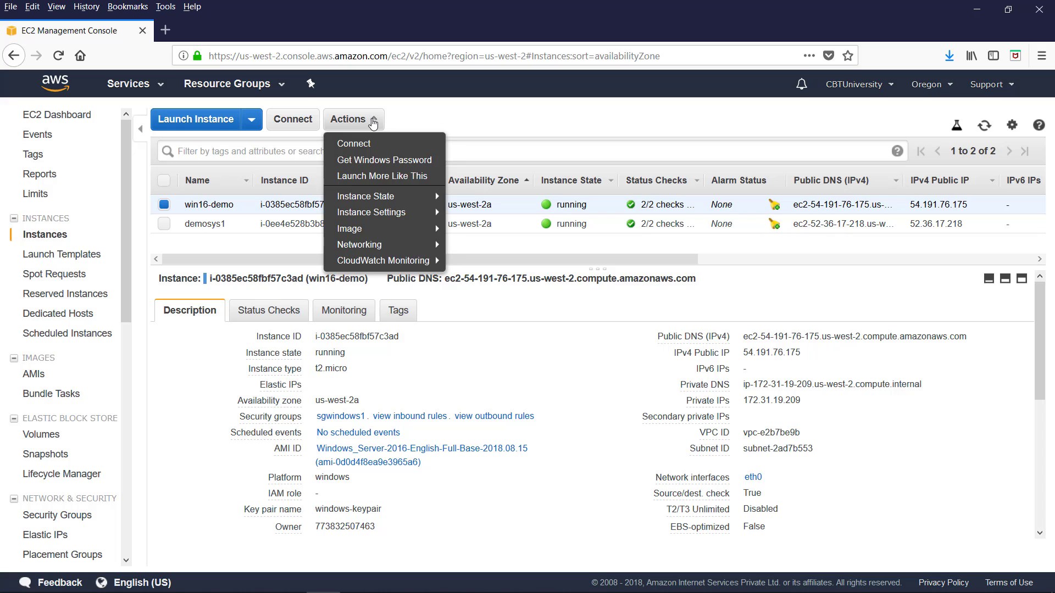
pyautogui.click(362, 161)
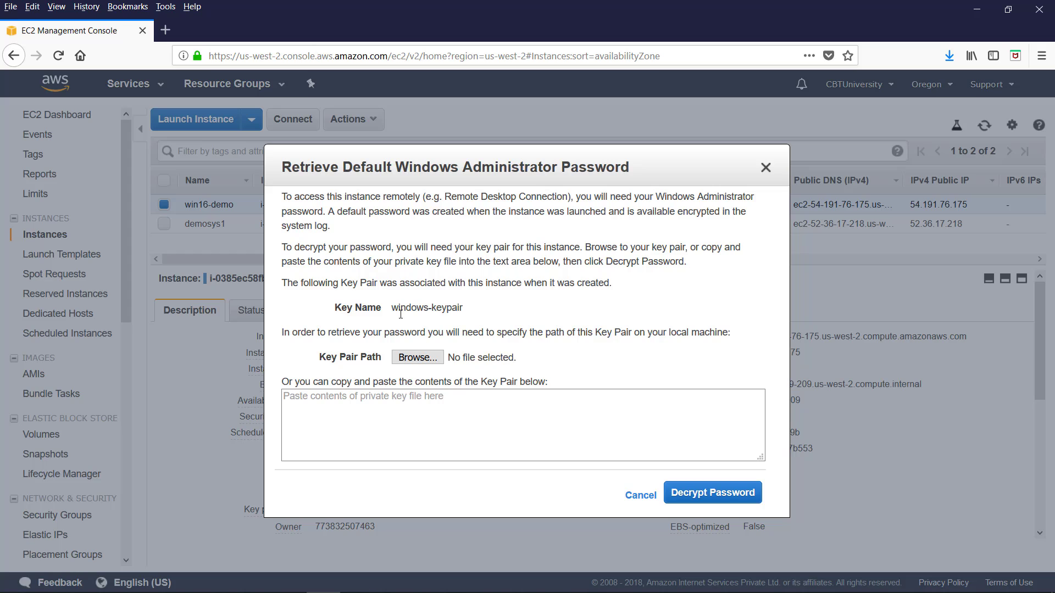
pyautogui.click(433, 360)
pyautogui.click(102, 186)
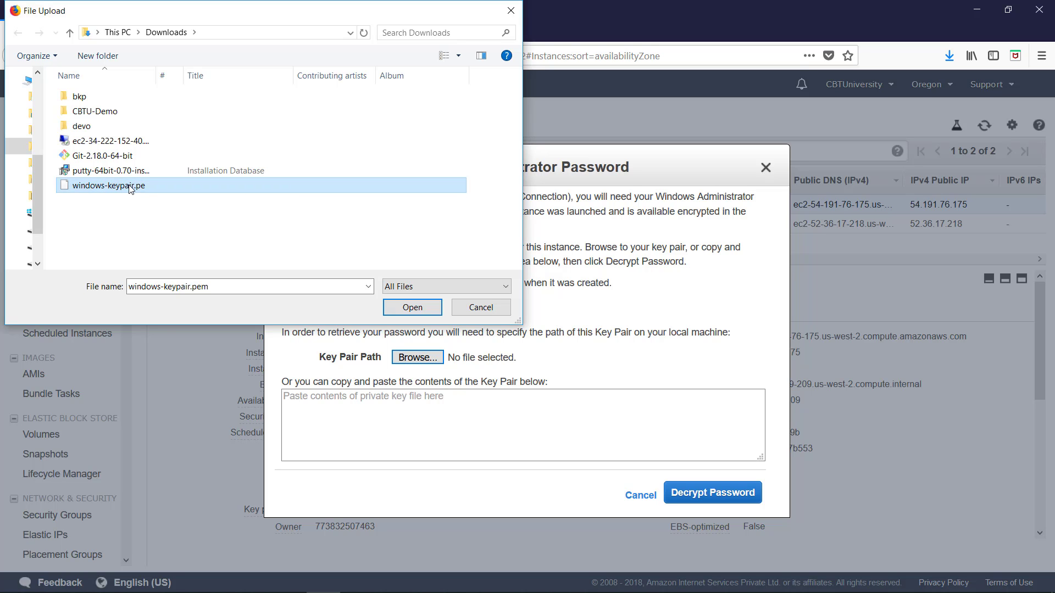
pyautogui.click(416, 308)
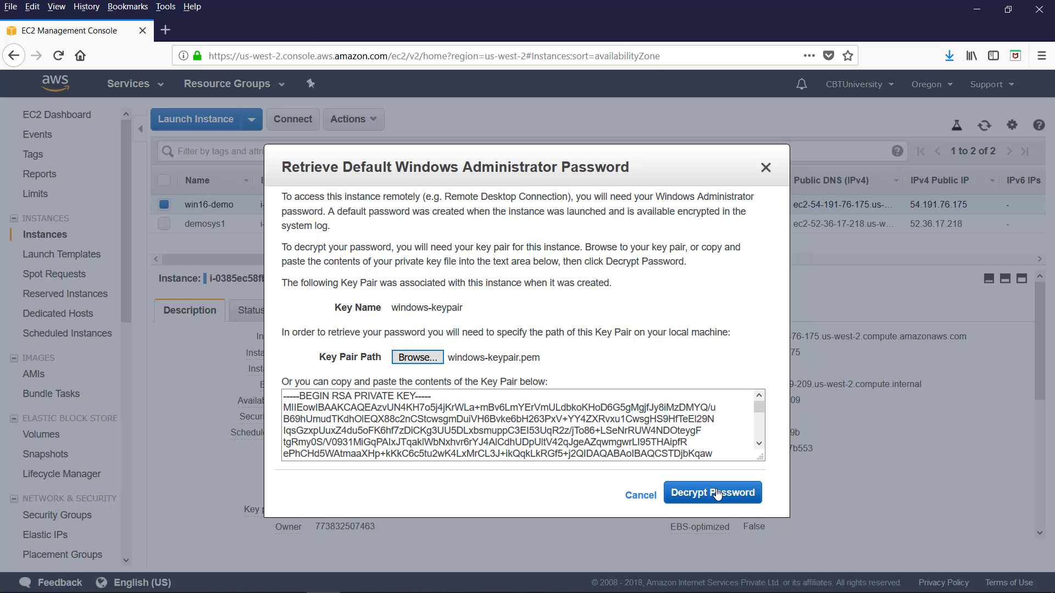
pyautogui.click(716, 494)
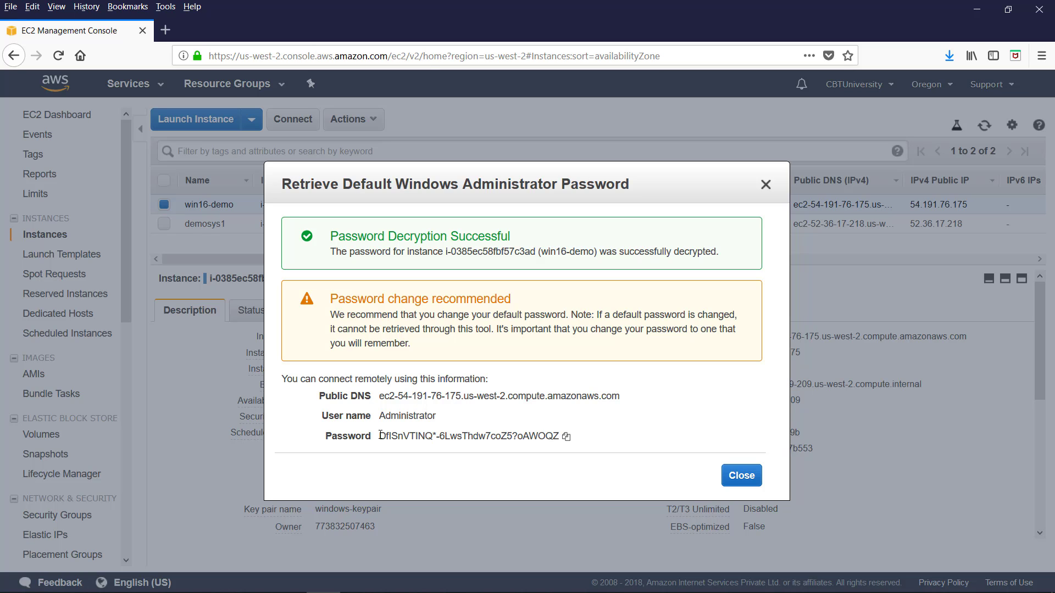
# Step: Copy the decrypted administrator password to the clipboard, and close the password retrieval dialog
pyautogui.click(566, 437)
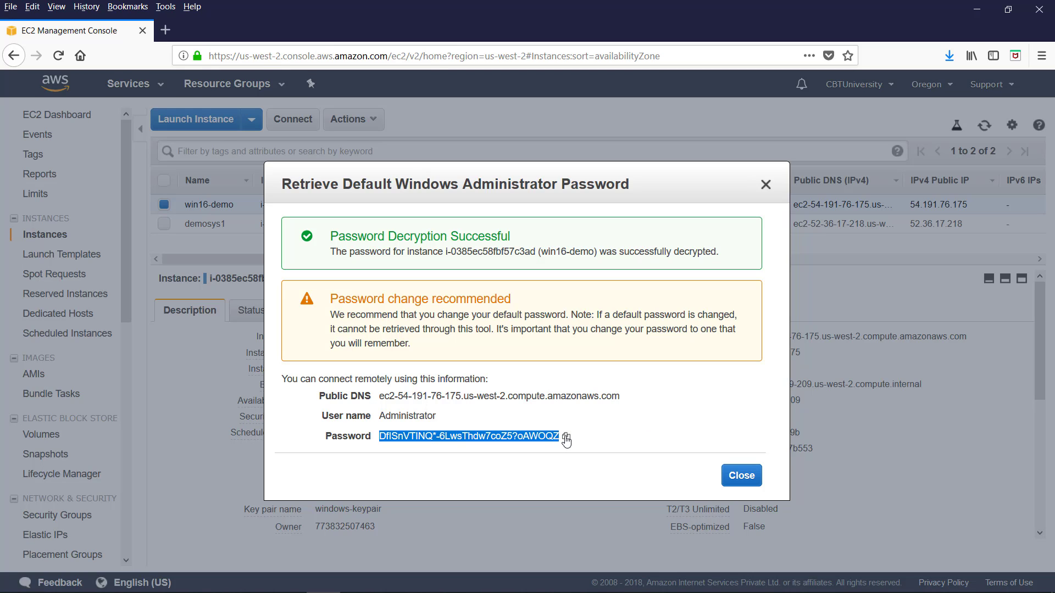
pyautogui.click(375, 404)
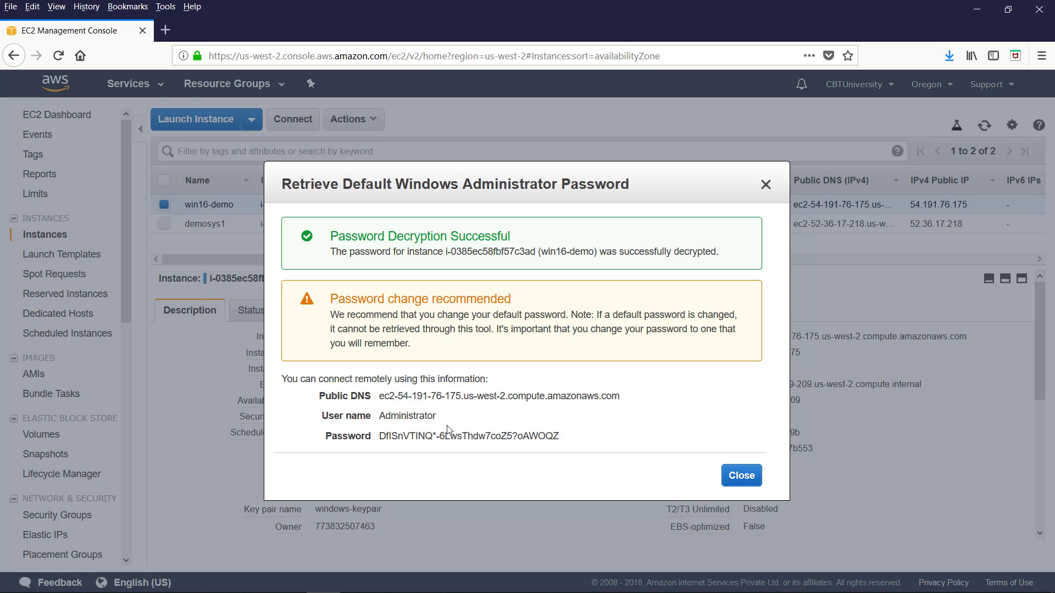
pyautogui.moveTo(377, 439)
pyautogui.click(565, 437)
pyautogui.click(753, 479)
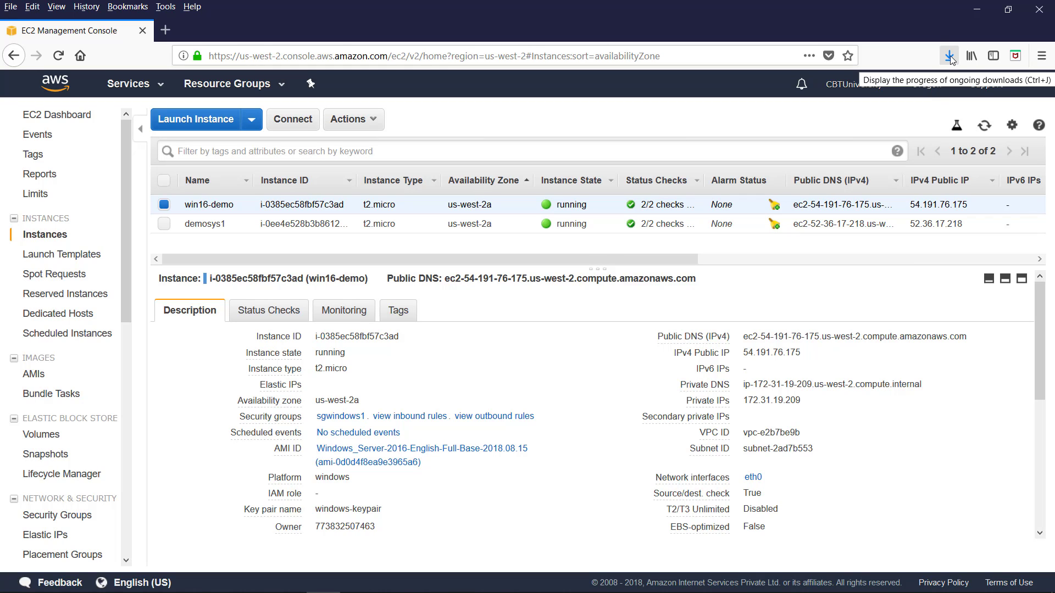
# Step: Save the Remote Desktop file for win16-demo from its connection details, and close the connection dialog
pyautogui.click(373, 120)
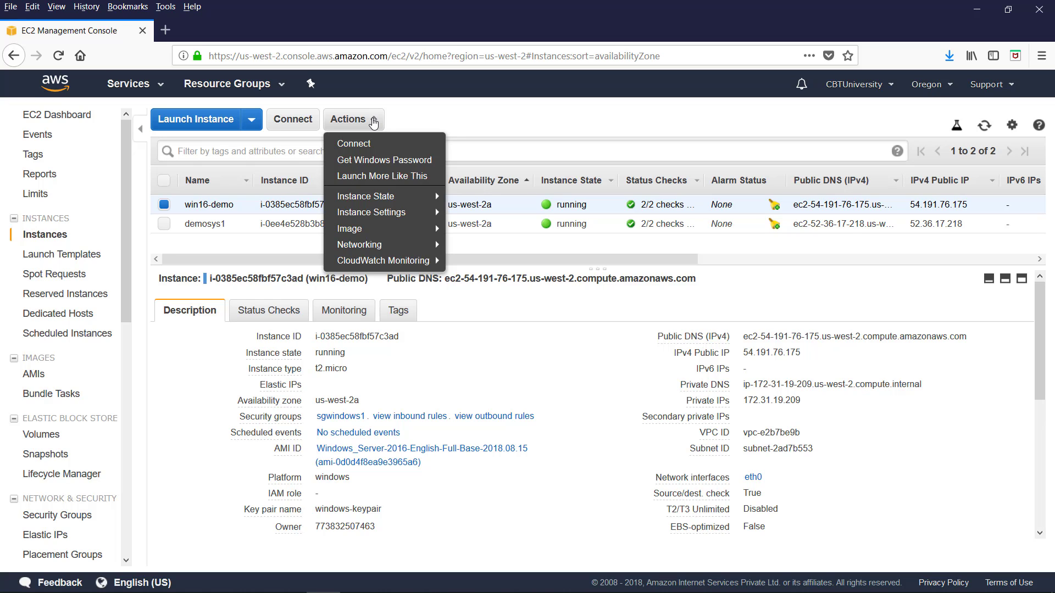
pyautogui.click(294, 122)
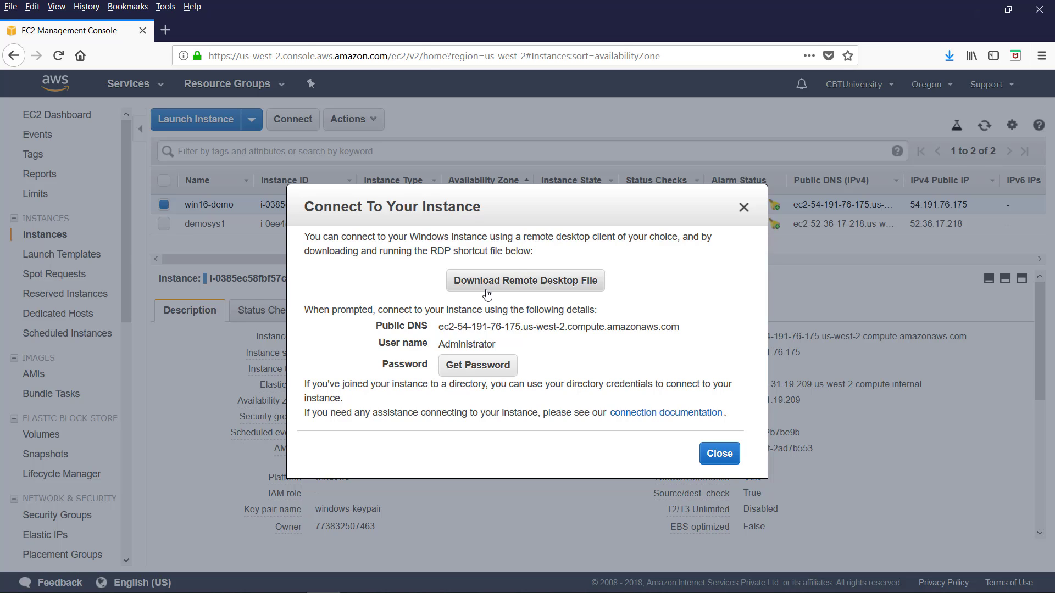
pyautogui.click(522, 288)
pyautogui.click(521, 288)
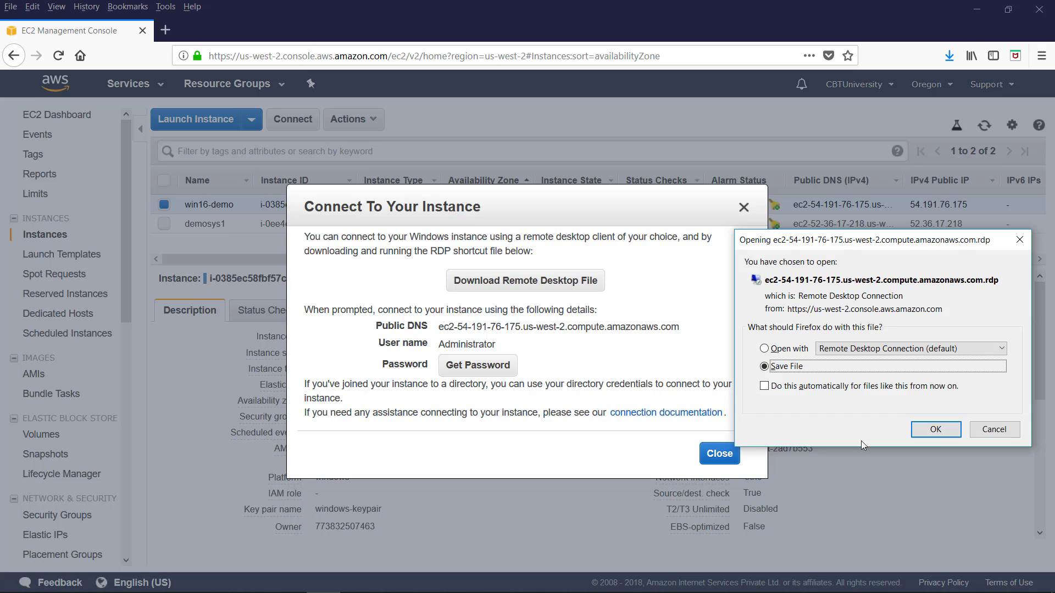
pyautogui.click(935, 430)
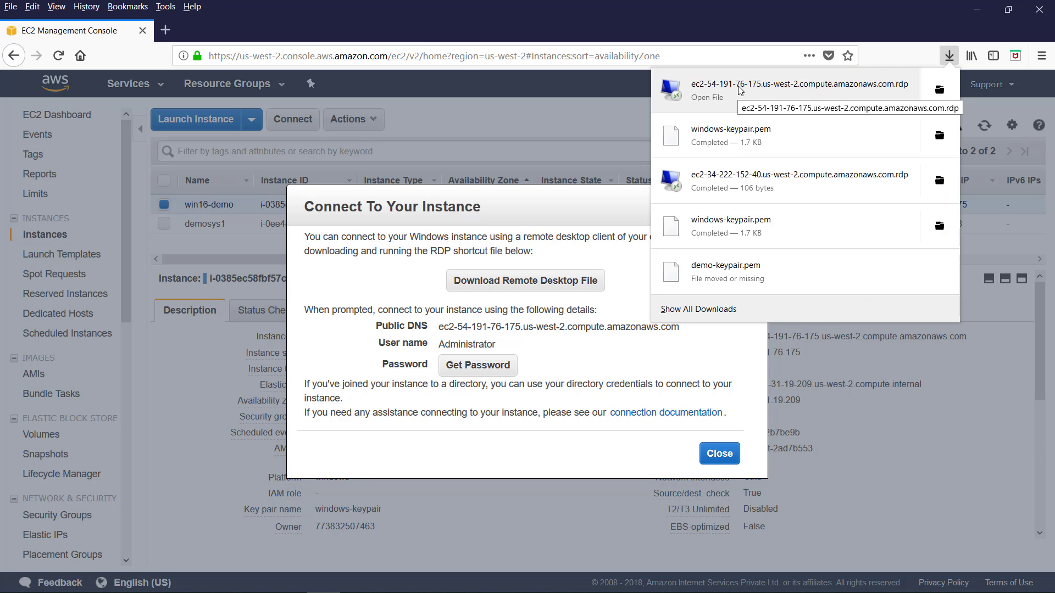
pyautogui.click(740, 90)
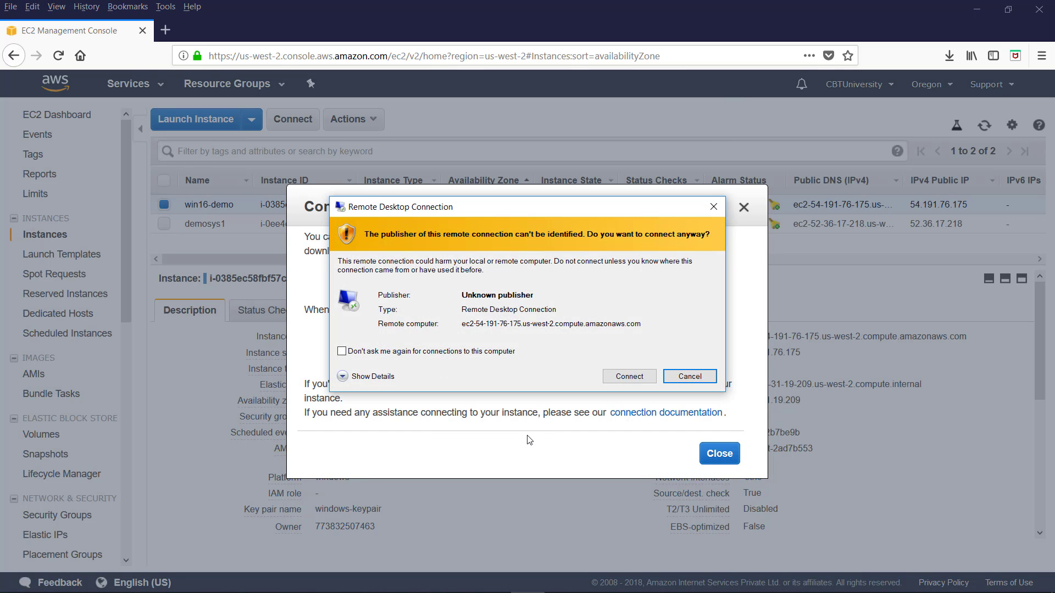
pyautogui.click(681, 381)
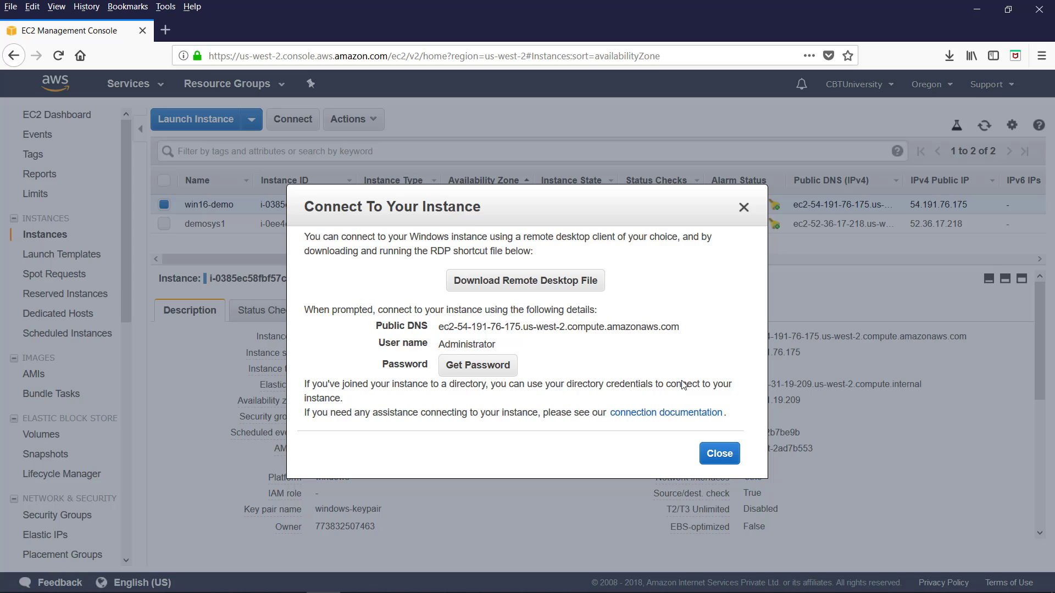
pyautogui.click(719, 454)
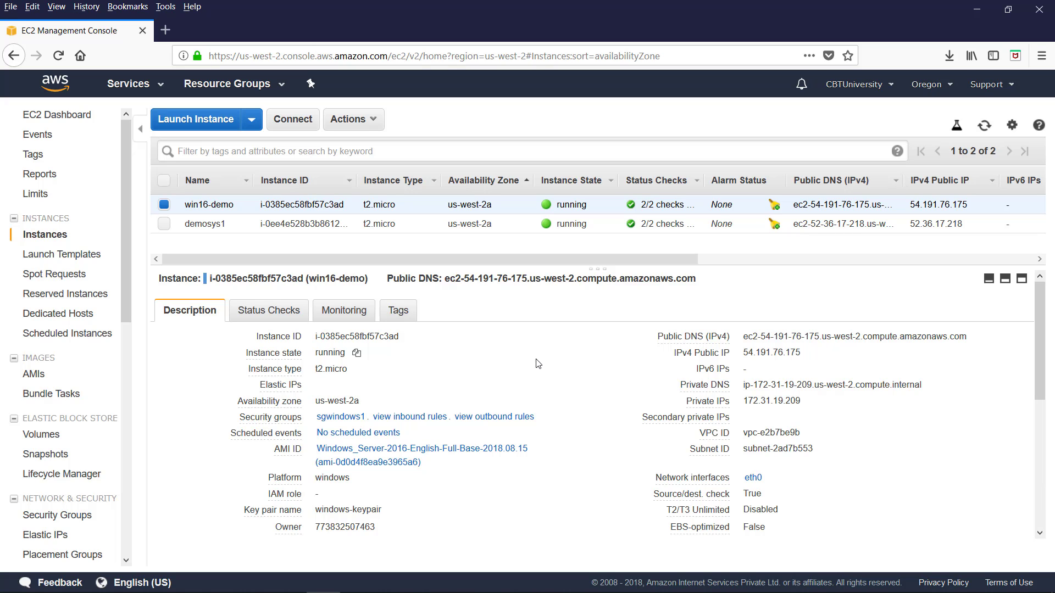
# Step: Connect to win16-demo through its downloaded Remote Desktop file, pasting the Administrator account password and accepting the untrusted certificate
pyautogui.press('super')
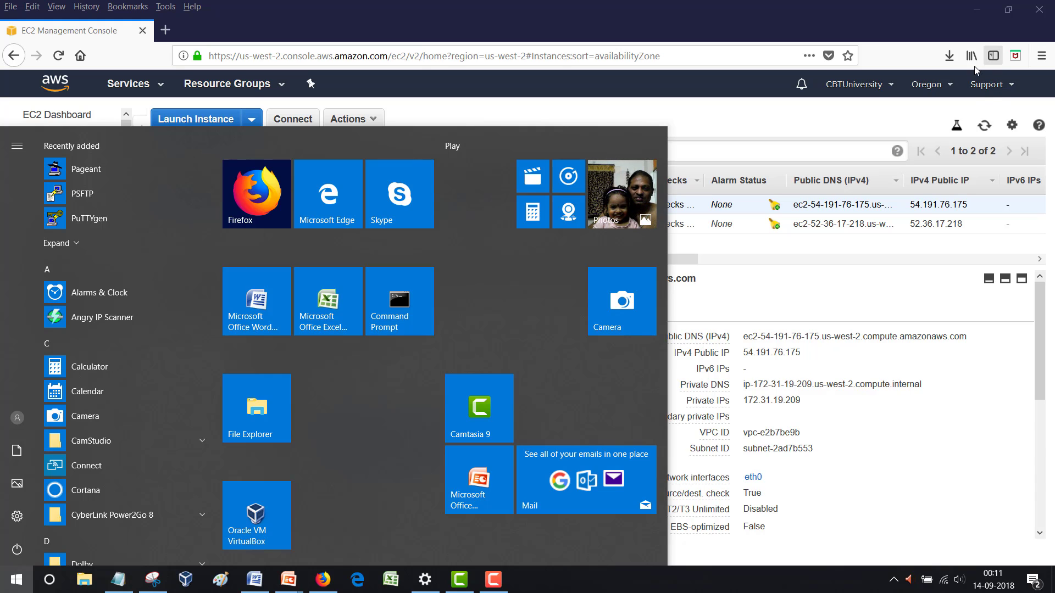
pyautogui.click(949, 55)
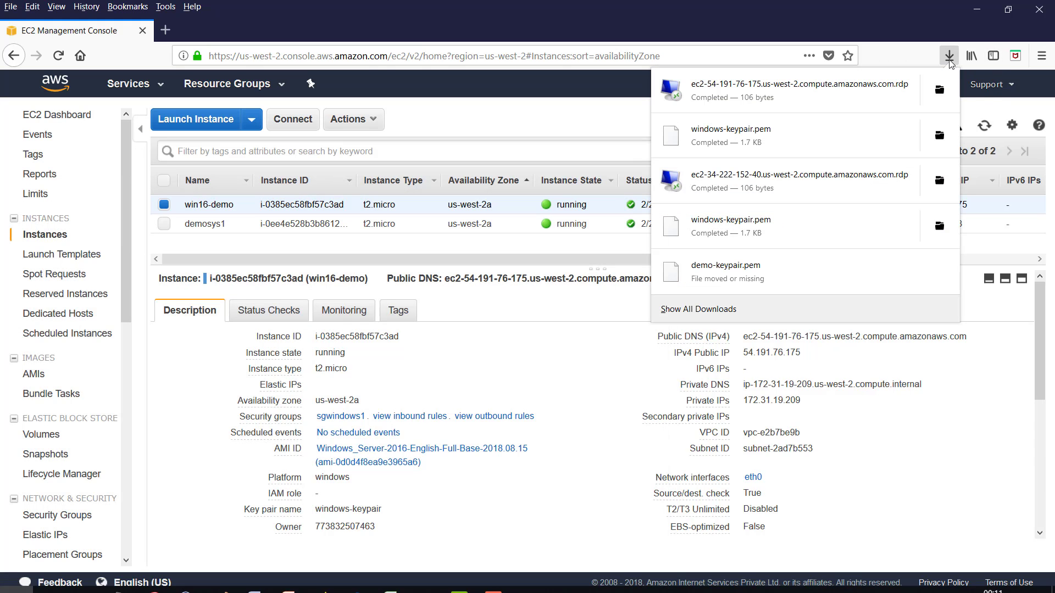
pyautogui.click(777, 93)
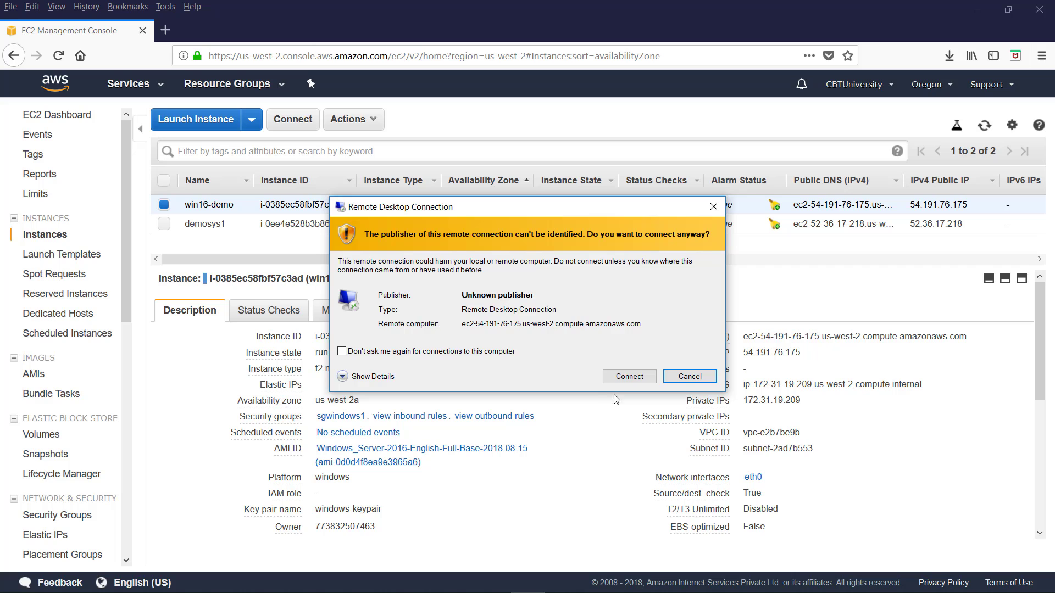
pyautogui.click(627, 378)
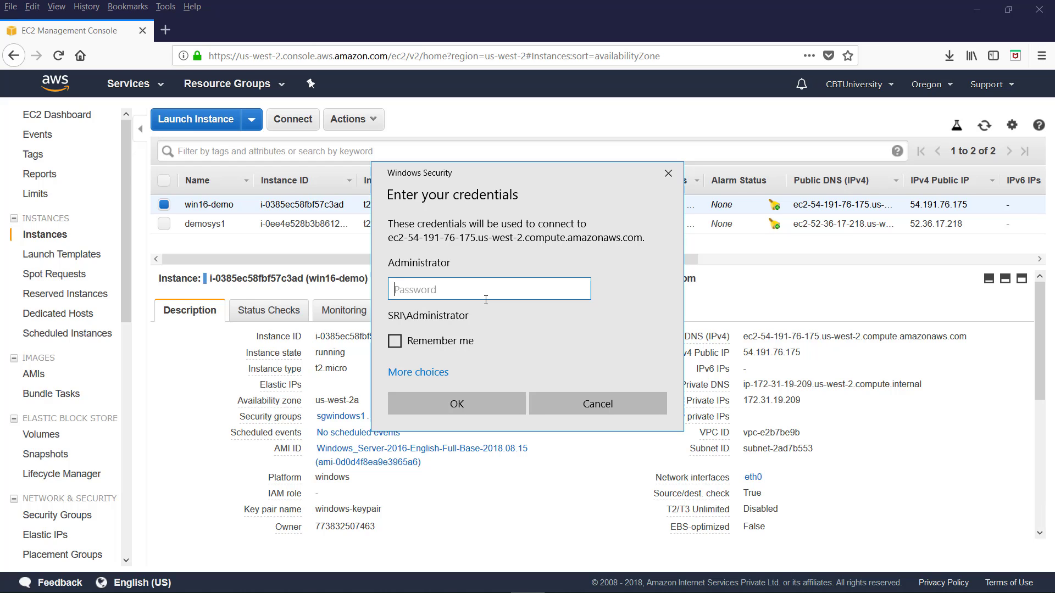
pyautogui.hotkey('ctrl', 'v')
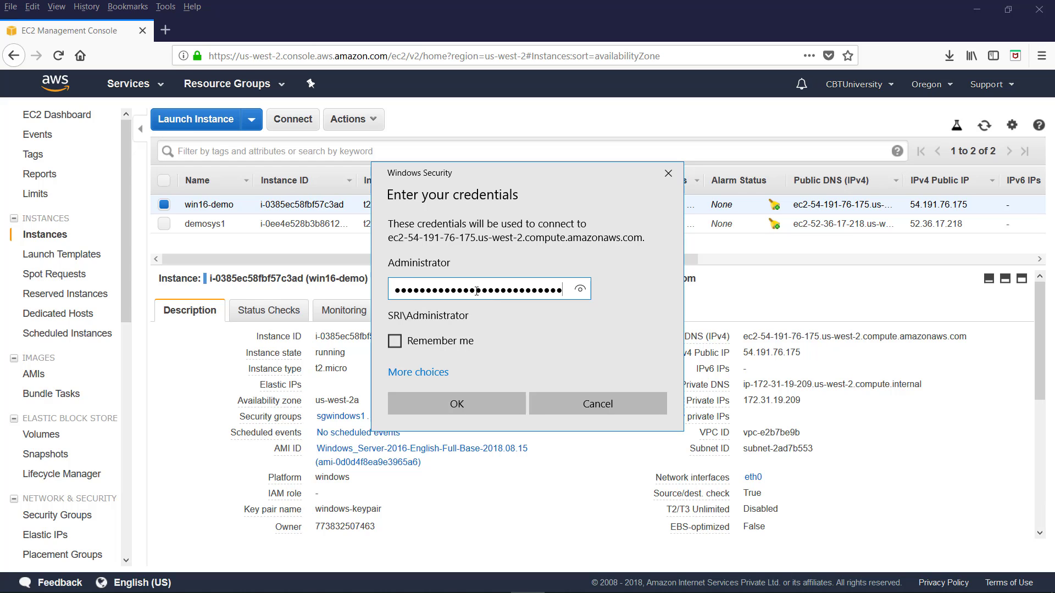
pyautogui.click(467, 406)
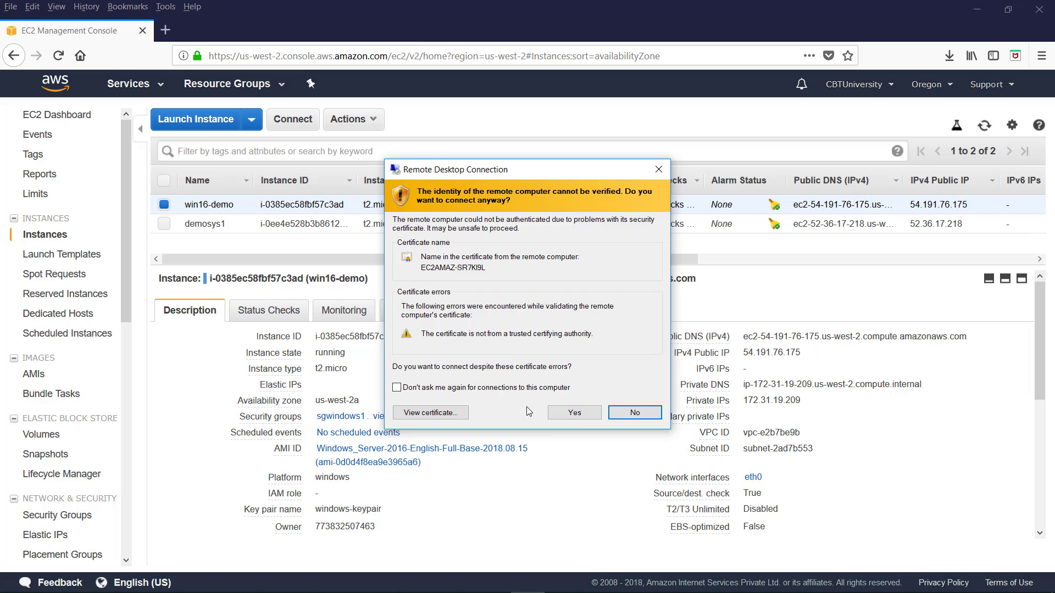
pyautogui.click(575, 419)
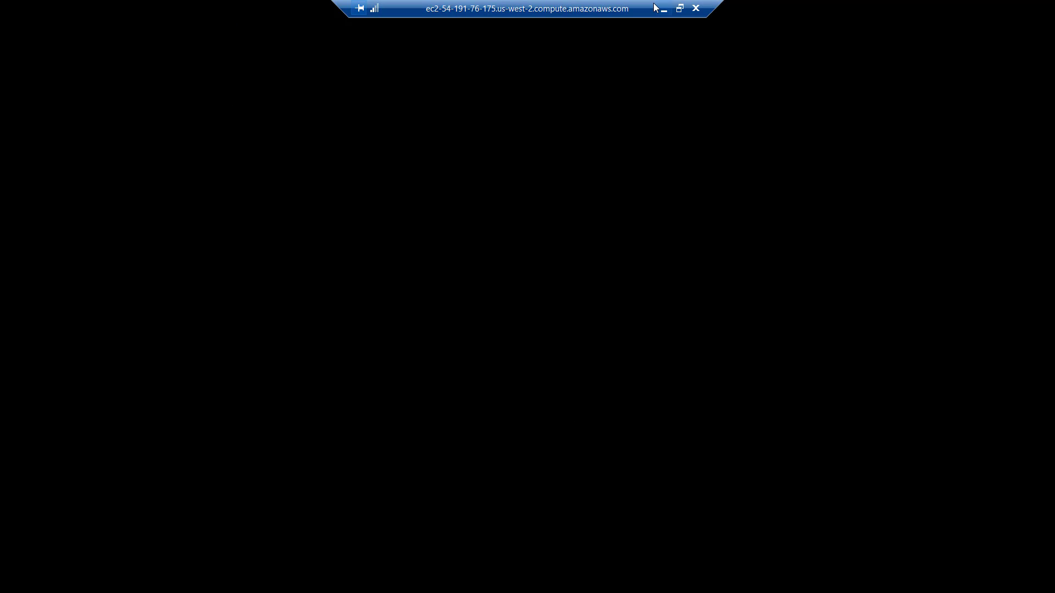
# Step: View the remote server's desktop and Server Manager dashboard in an enlarged session window, and disconnect the session
pyautogui.click(679, 8)
pyautogui.moveTo(699, 497); pyautogui.dragTo(729, 503)
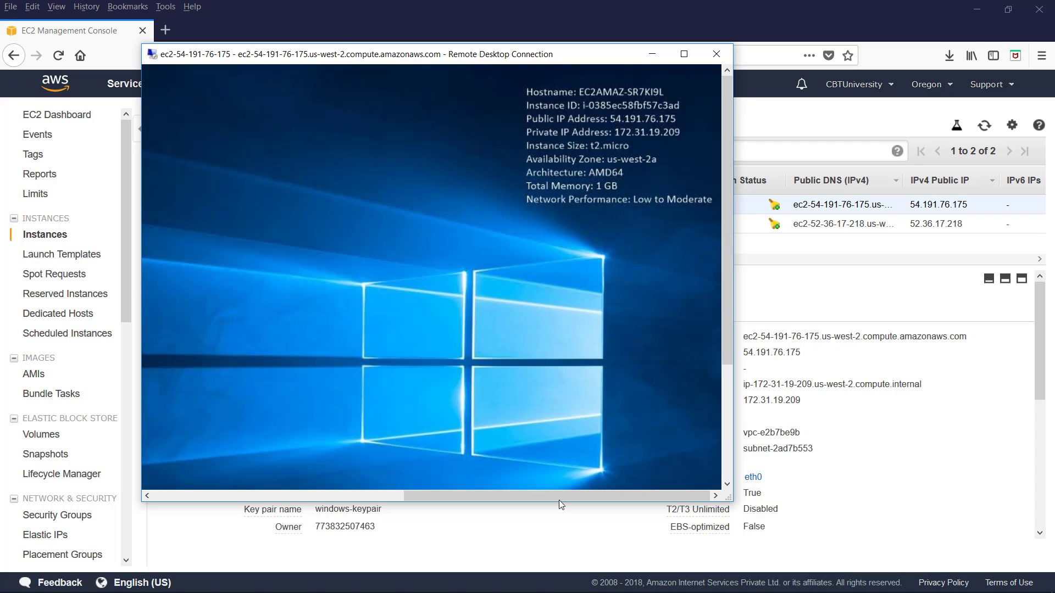
pyautogui.moveTo(562, 493); pyautogui.dragTo(649, 440)
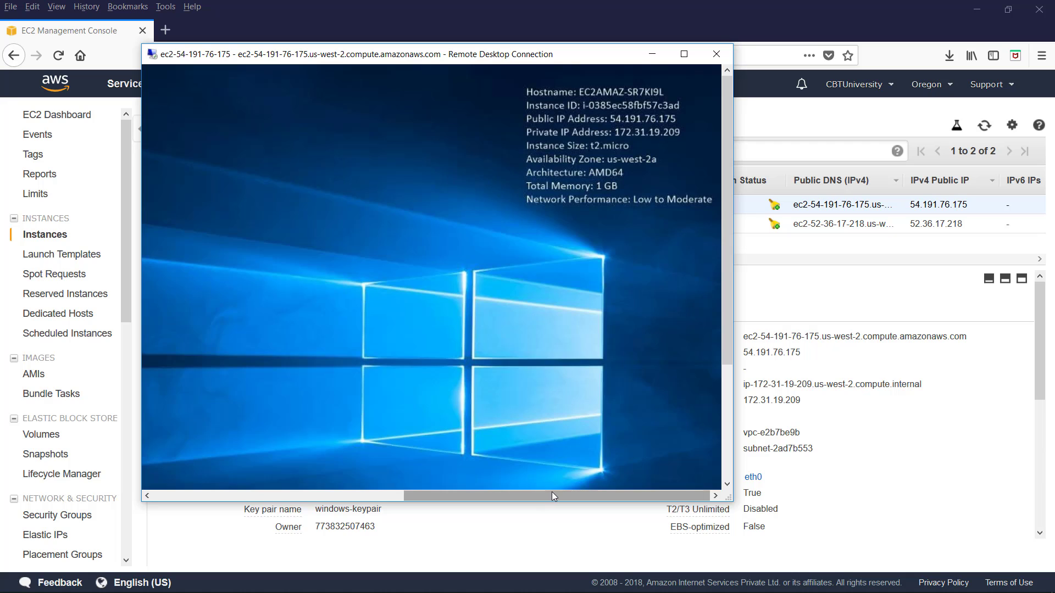
pyautogui.moveTo(551, 492); pyautogui.dragTo(282, 485)
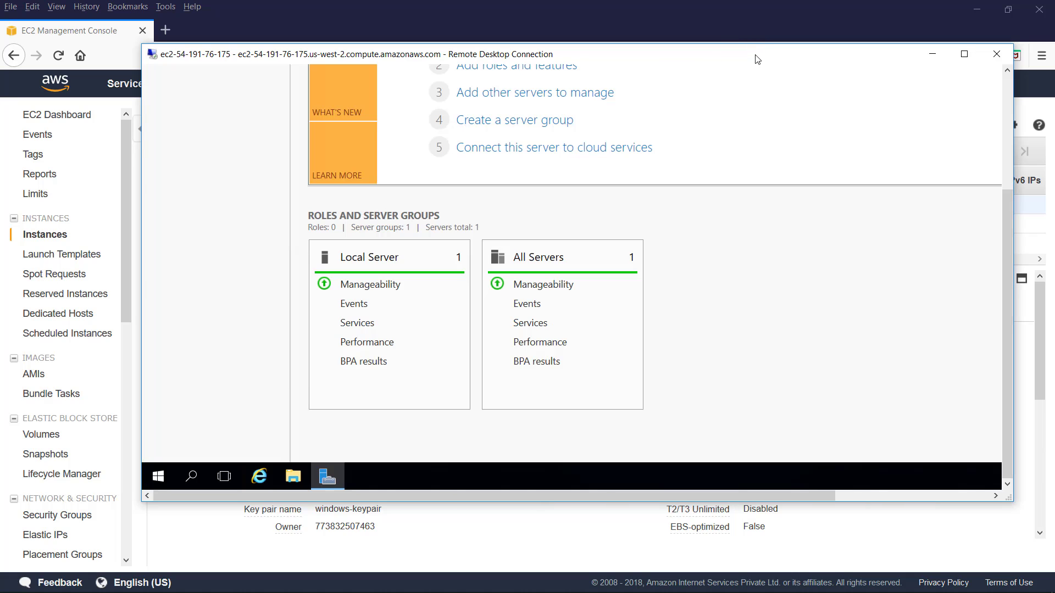
pyautogui.moveTo(1003, 268); pyautogui.dragTo(999, 134)
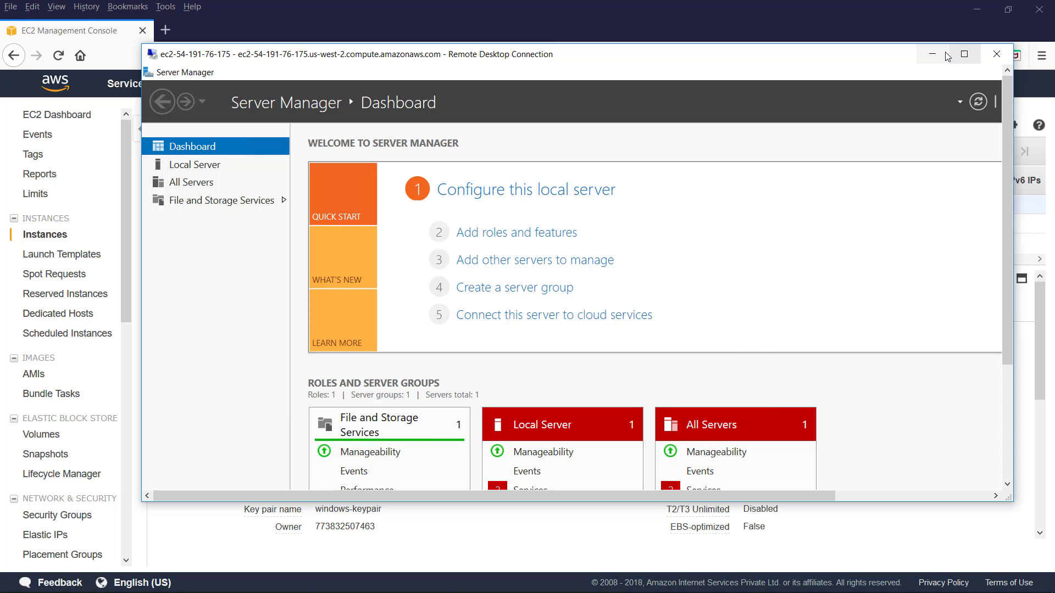
pyautogui.click(996, 55)
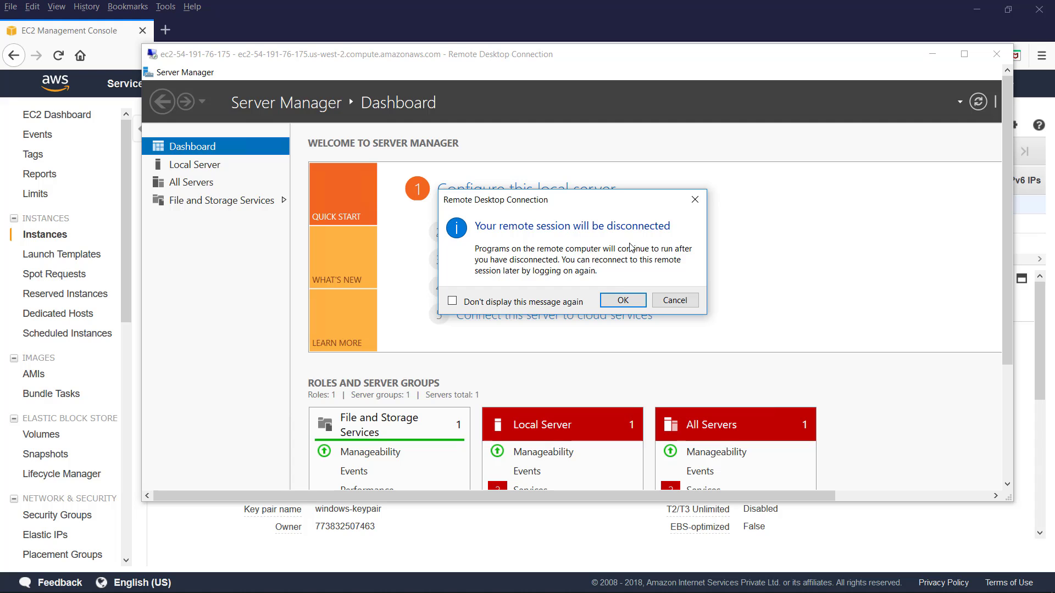
pyautogui.click(624, 300)
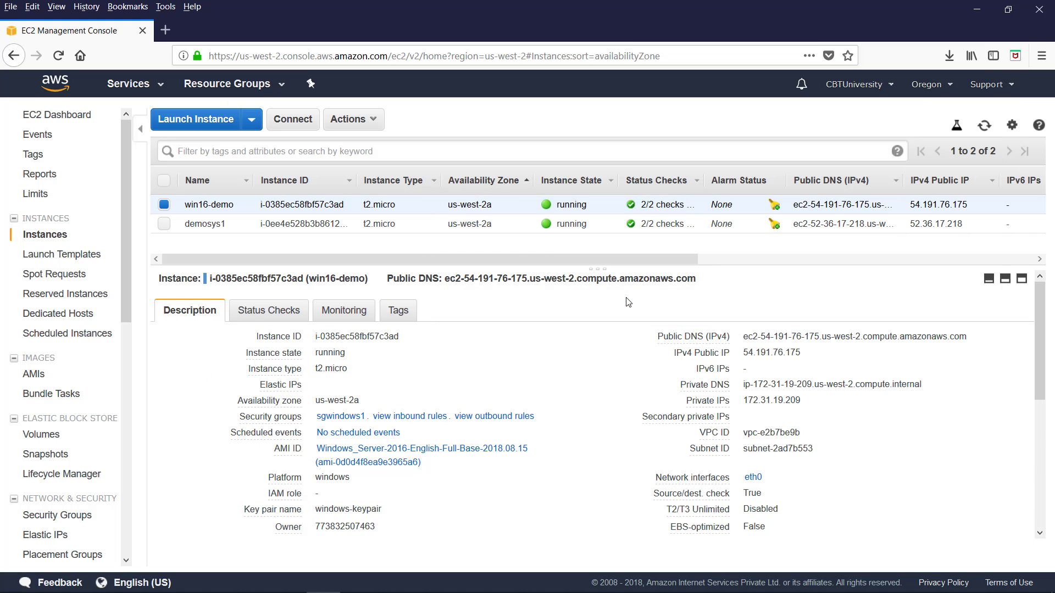
# Step: Examine win16-demo's CloudWatch metric graphs and its assigned tags
pyautogui.click(343, 309)
pyautogui.scroll(-2, 471, 412)
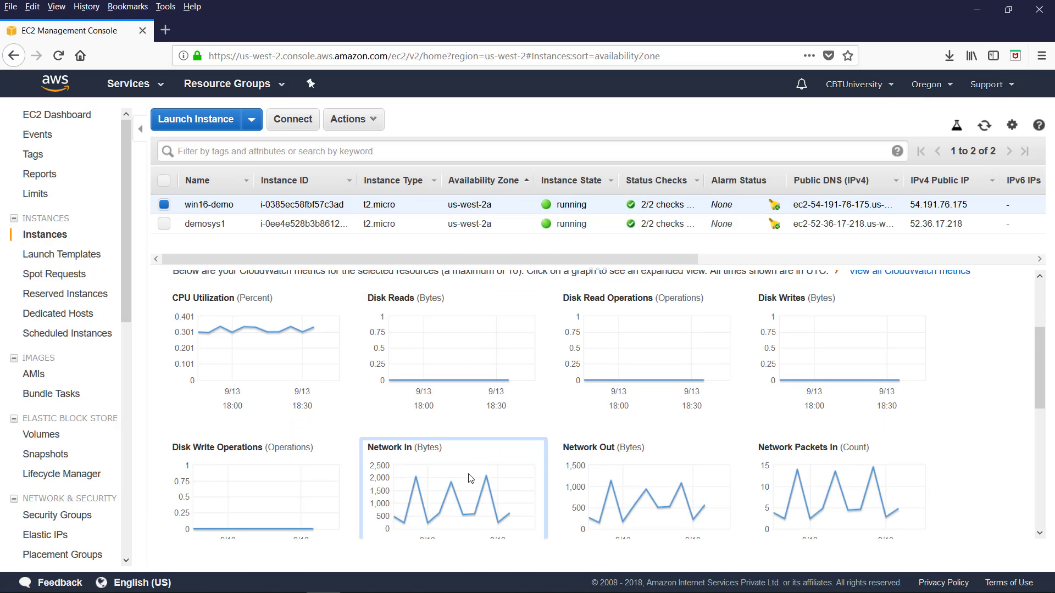
pyautogui.scroll(1, 471, 456)
pyautogui.scroll(2, 471, 478)
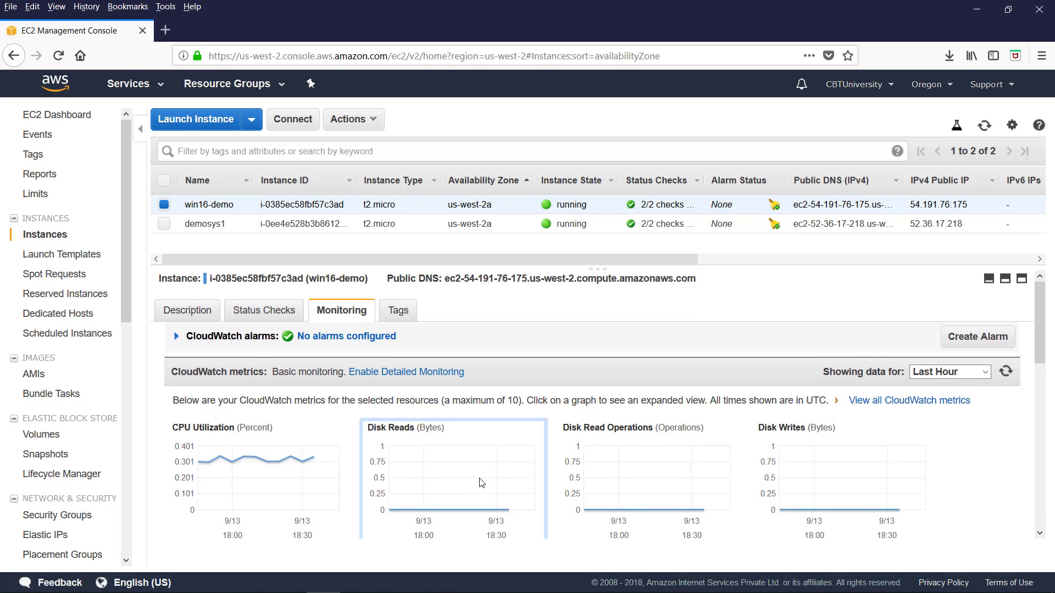
pyautogui.scroll(-2, 482, 482)
pyautogui.scroll(2, 649, 450)
pyautogui.click(394, 309)
# Step: Examine the instance state, instance settings, image and networking actions available for win16-demo
pyautogui.click(375, 120)
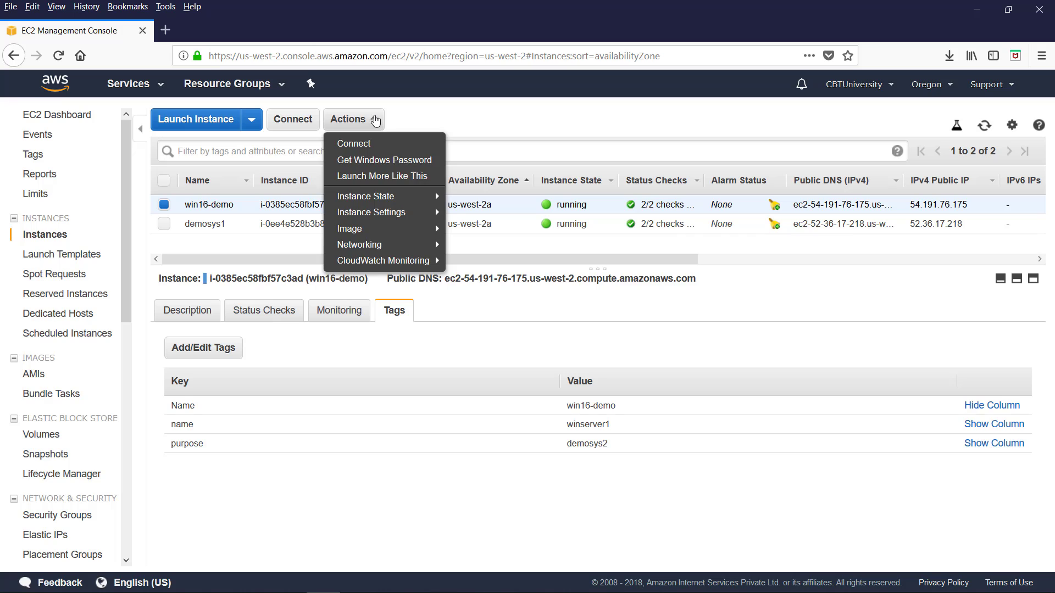
pyautogui.click(375, 121)
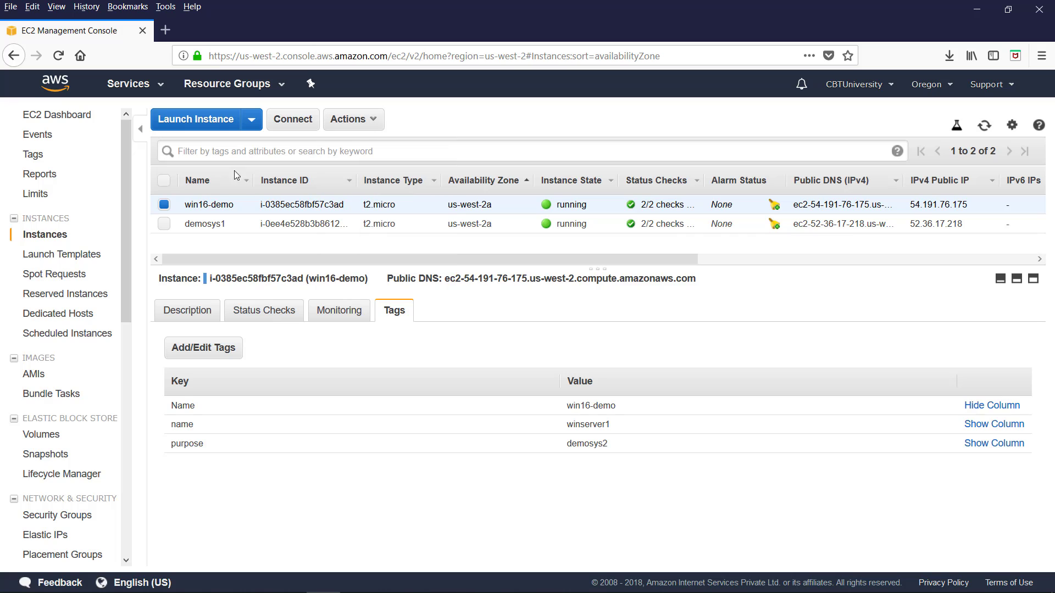
pyautogui.click(377, 118)
pyautogui.moveTo(355, 198)
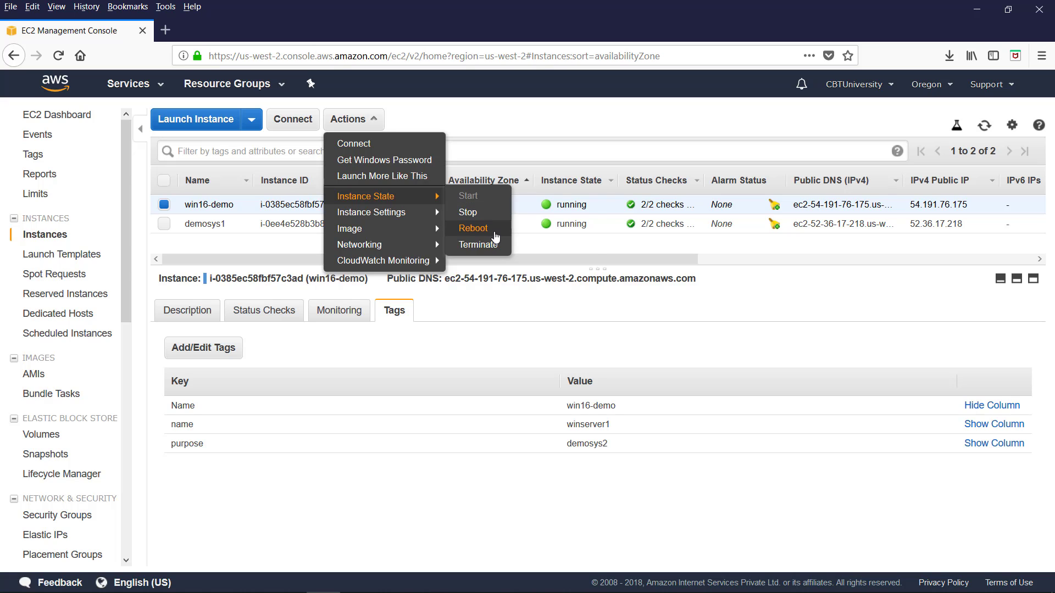
pyautogui.moveTo(404, 217)
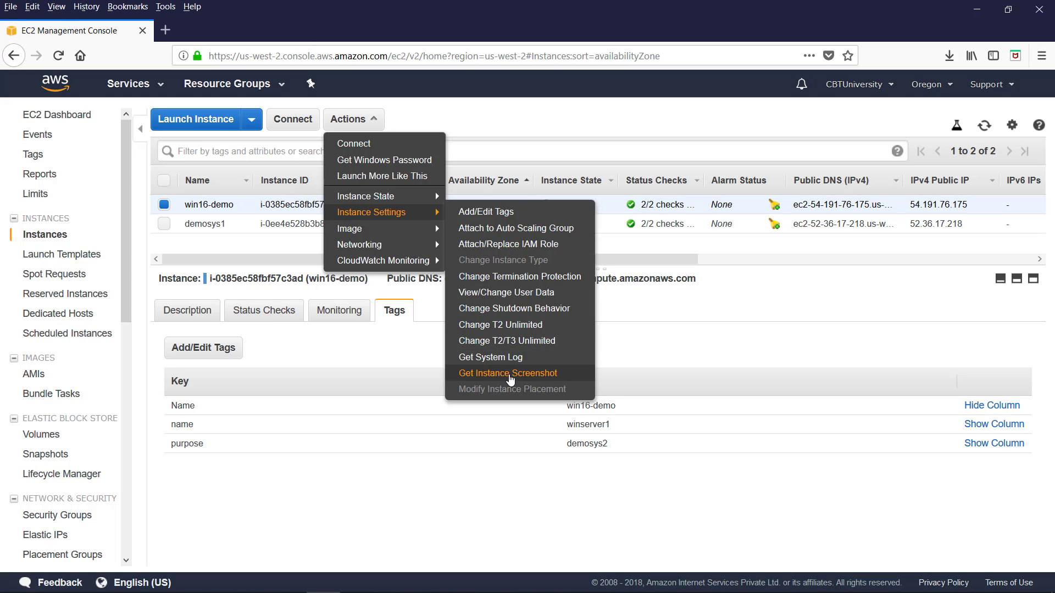
pyautogui.moveTo(365, 235)
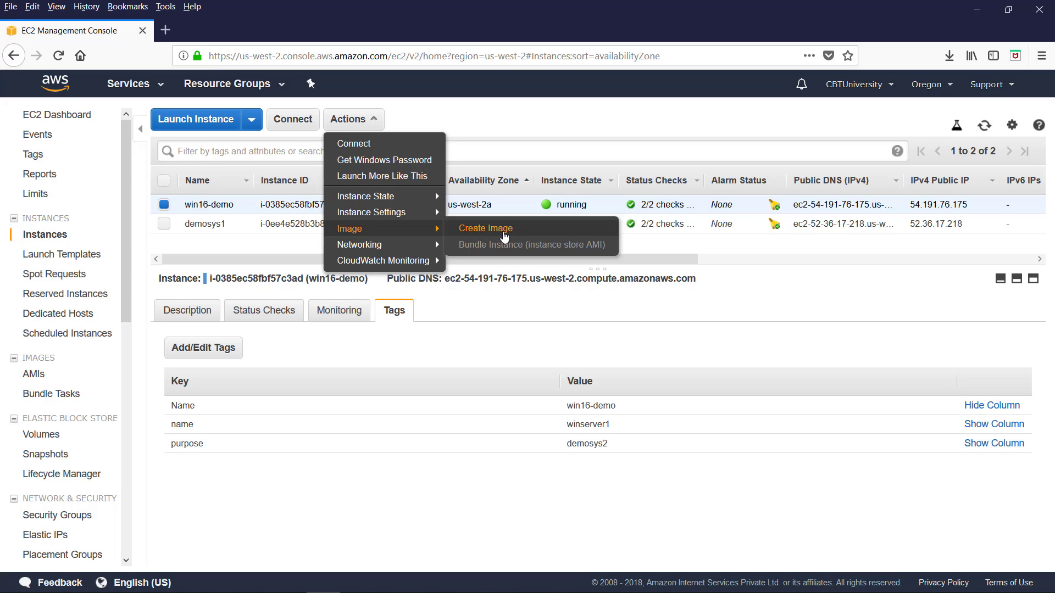
pyautogui.moveTo(411, 246)
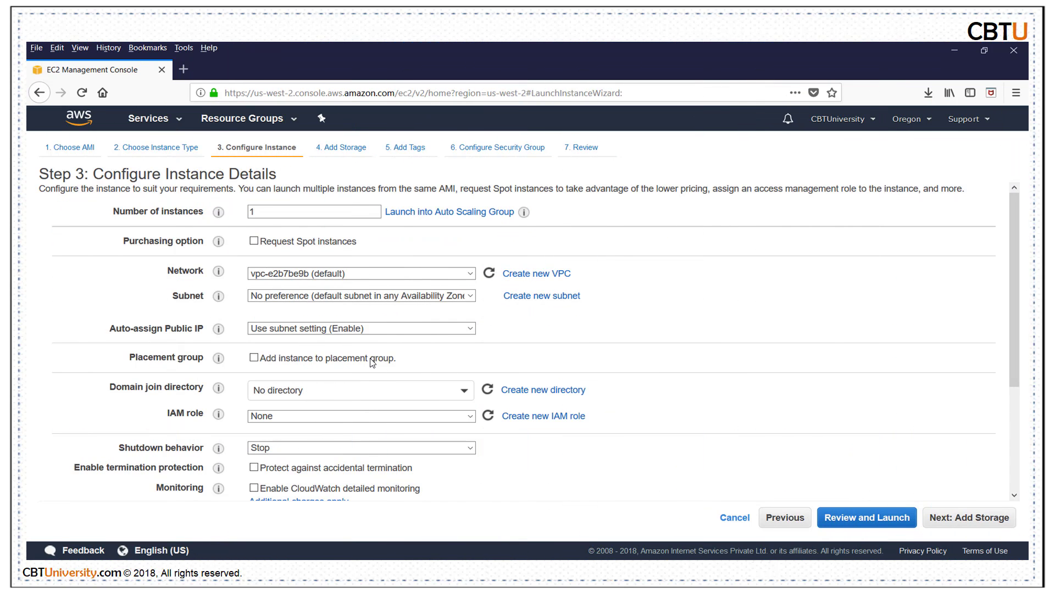
pyautogui.scroll(-5, 371, 358)
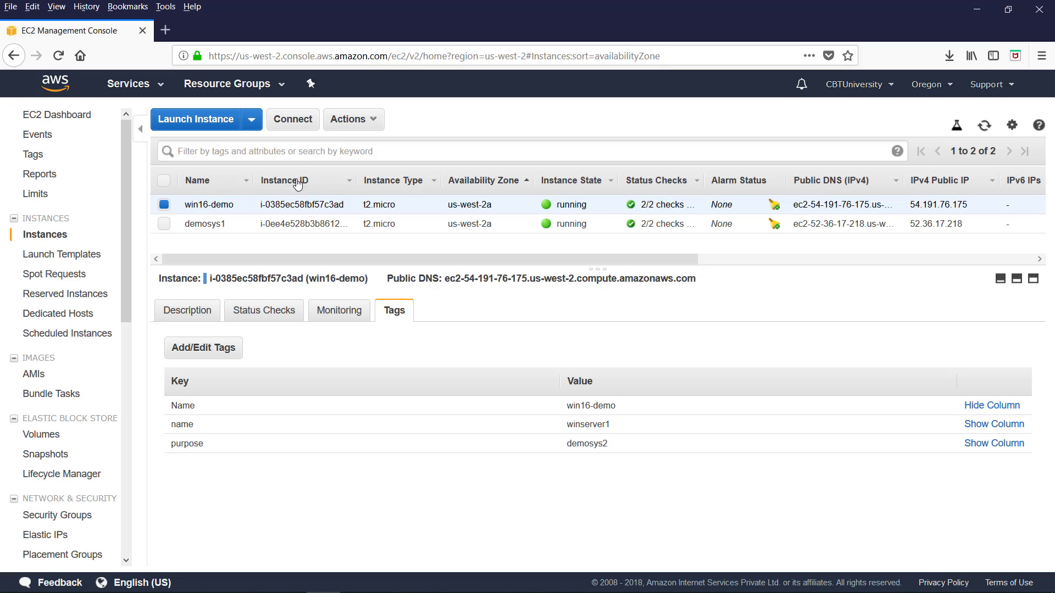
# Step: Terminate the win16-demo instance and confirm its termination
pyautogui.click(371, 121)
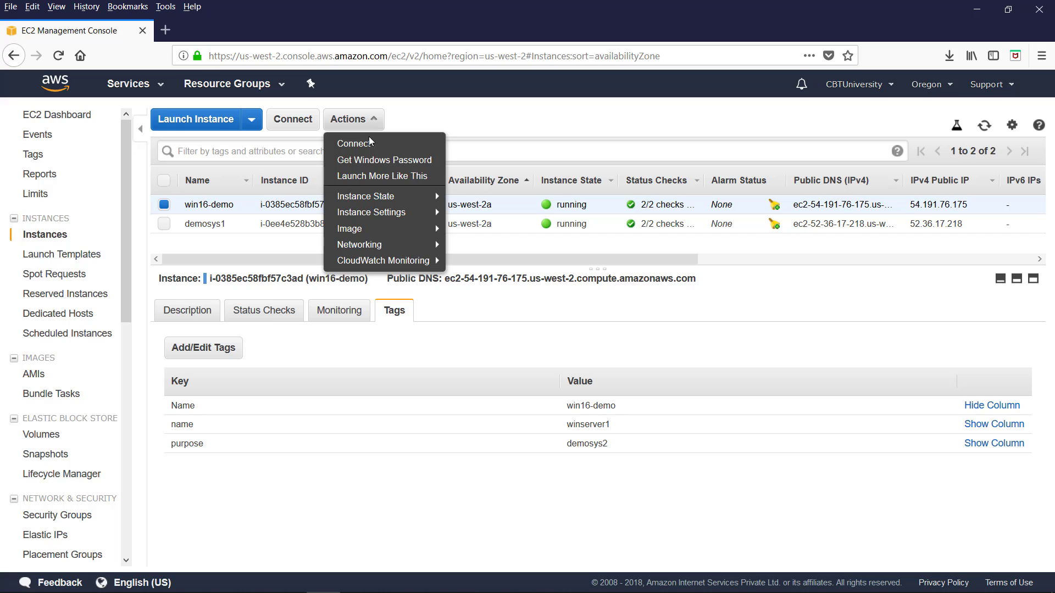
pyautogui.moveTo(360, 199)
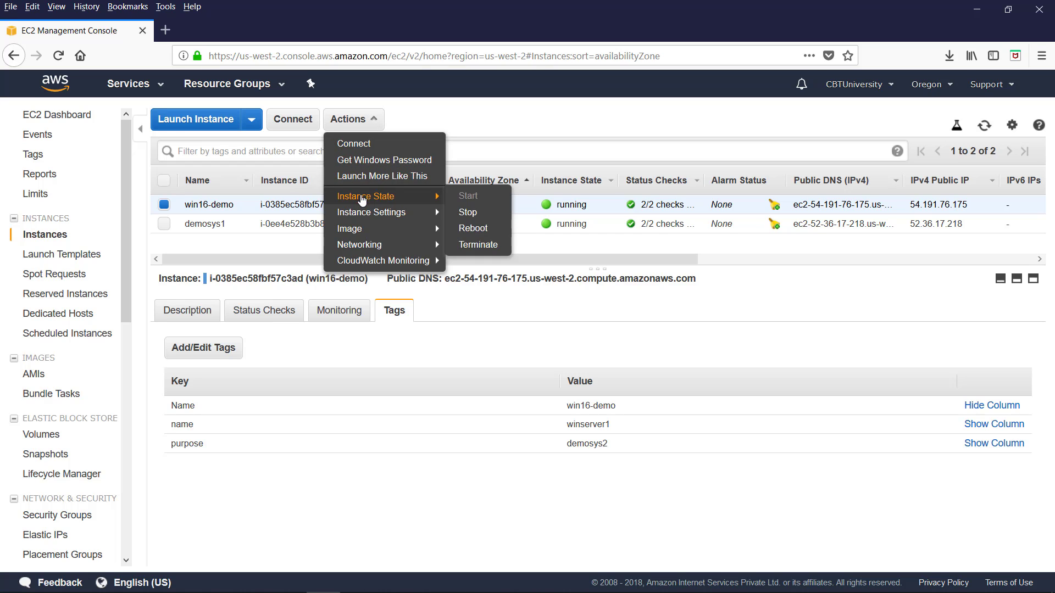
pyautogui.click(485, 251)
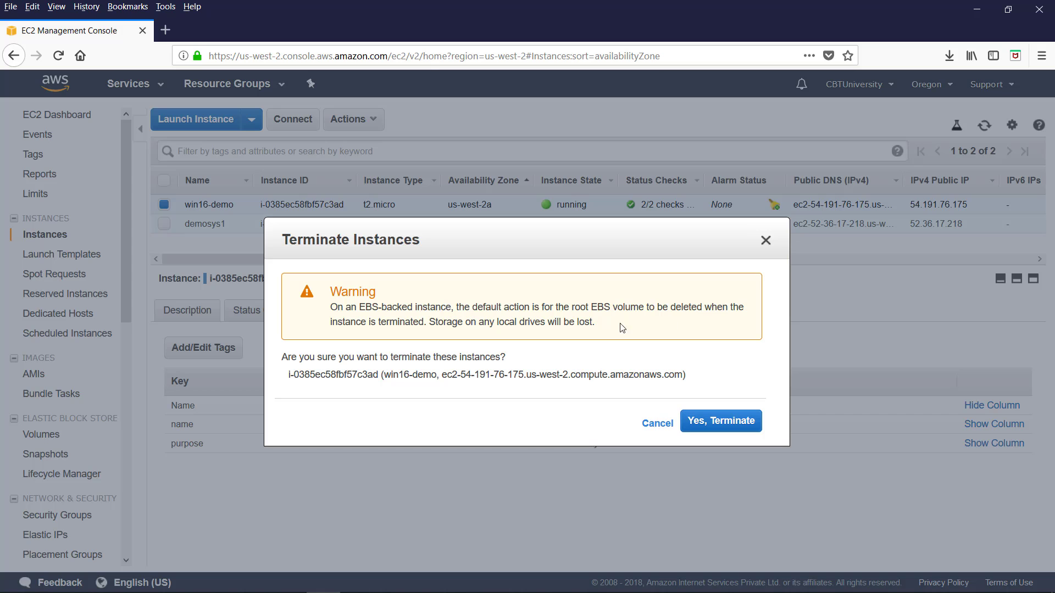
pyautogui.click(721, 421)
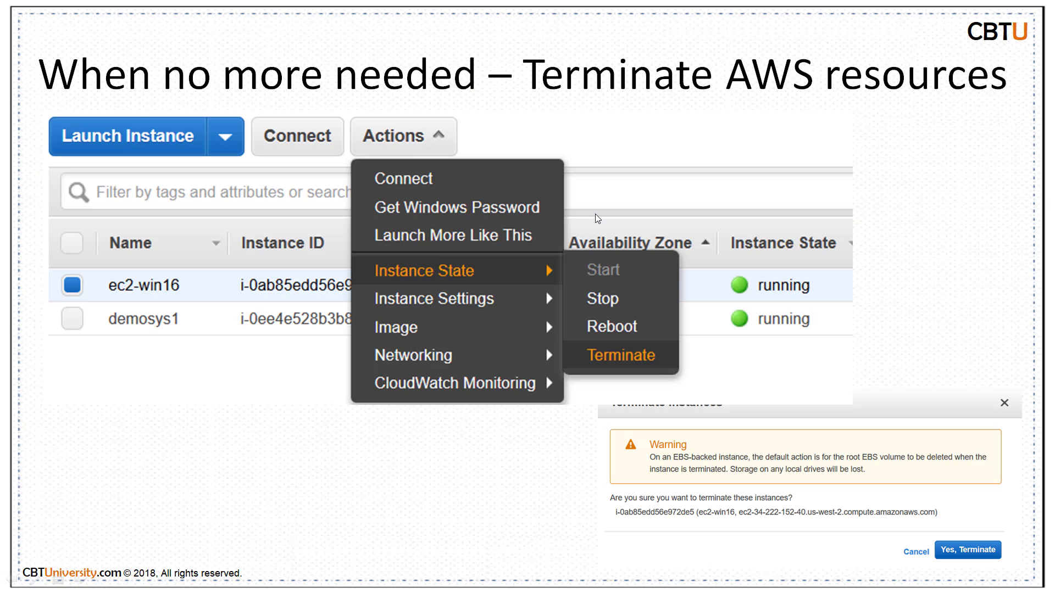
pyautogui.press('Right')
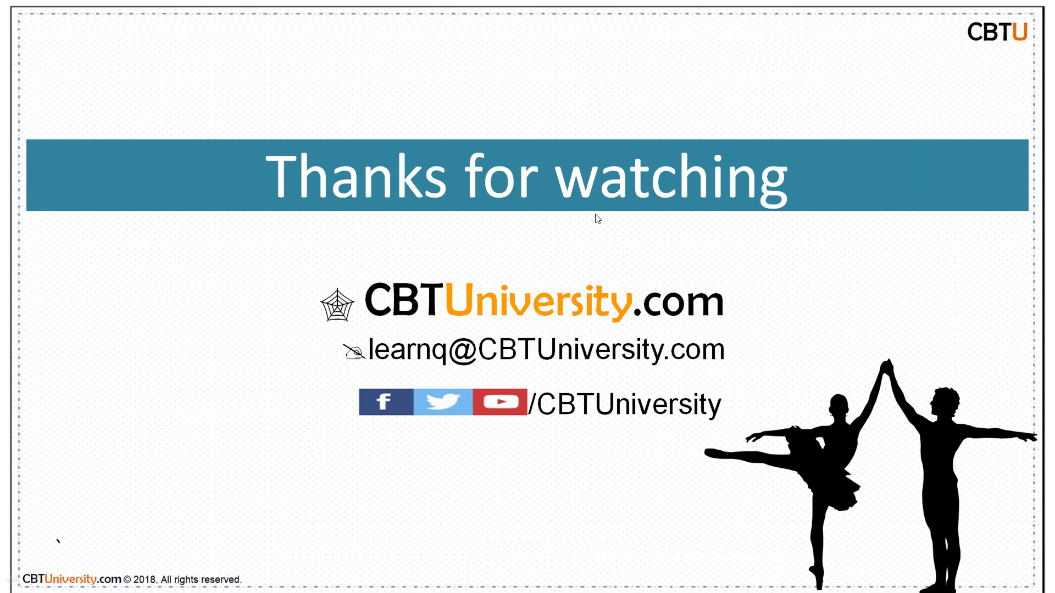